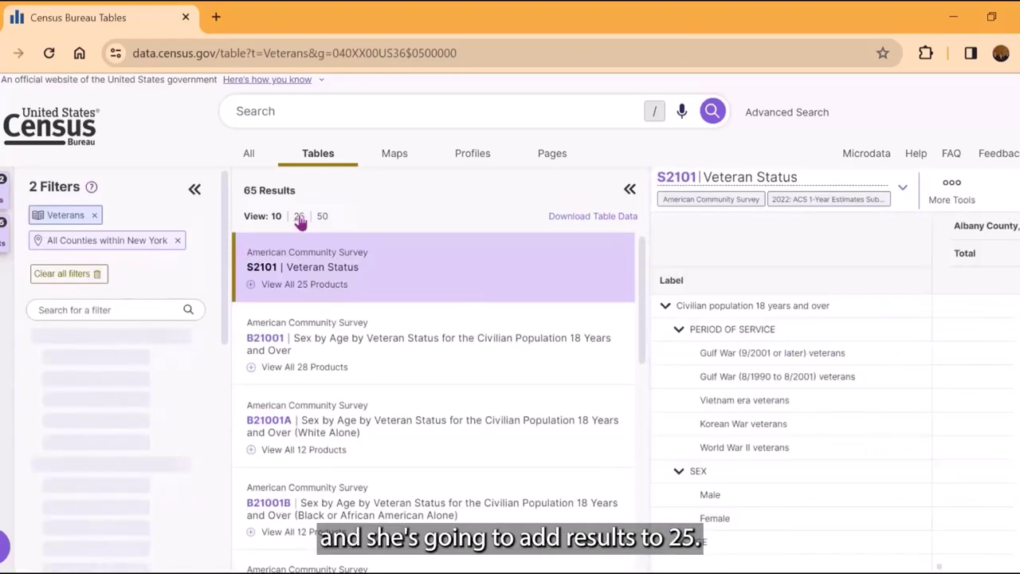
Show 25 results per page and open the 2022 ACS 5-Year version of table B21100 on service-connected disability ratings at full width
click(299, 217)
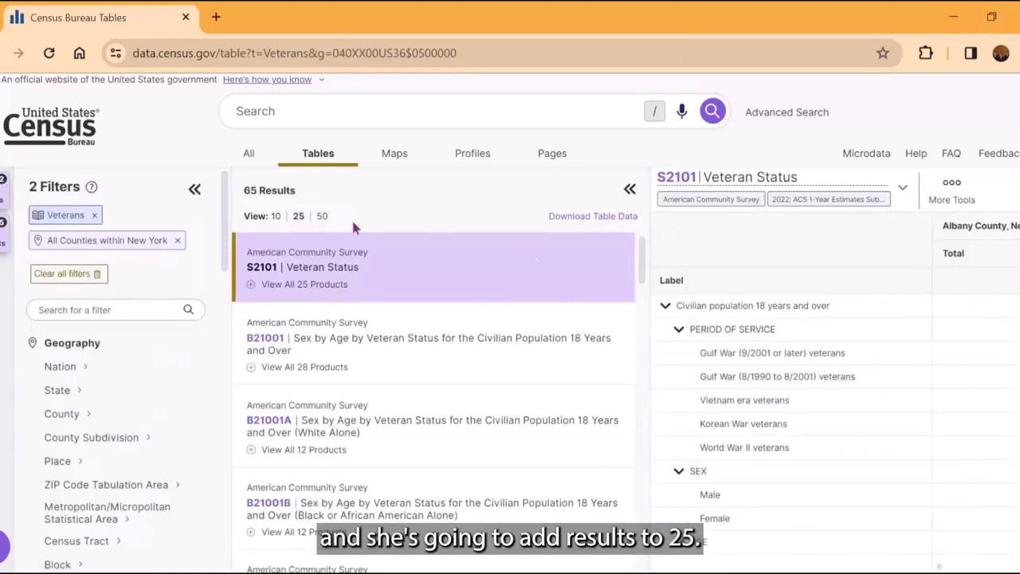
drag(643, 265, 643, 426)
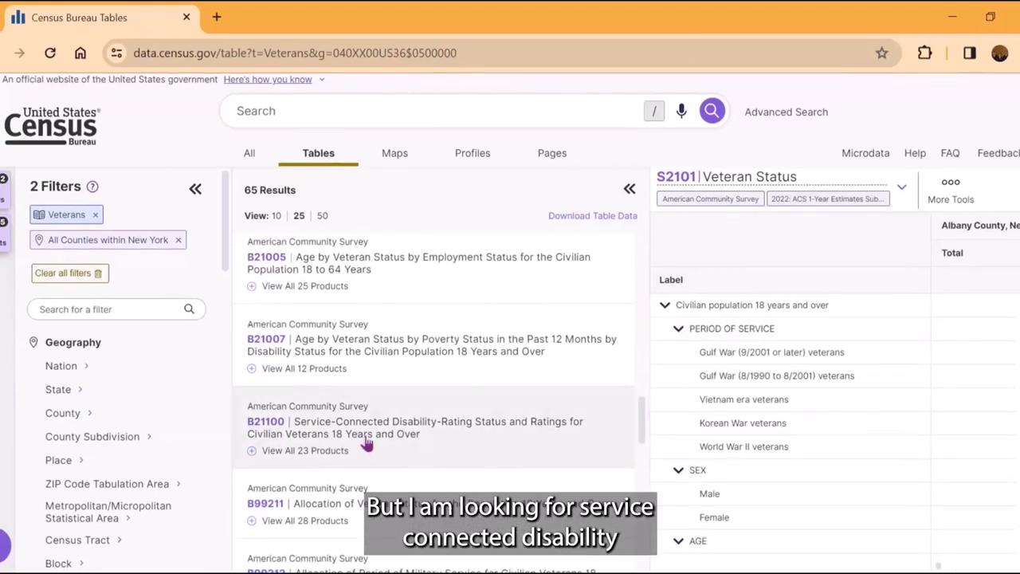
click(338, 459)
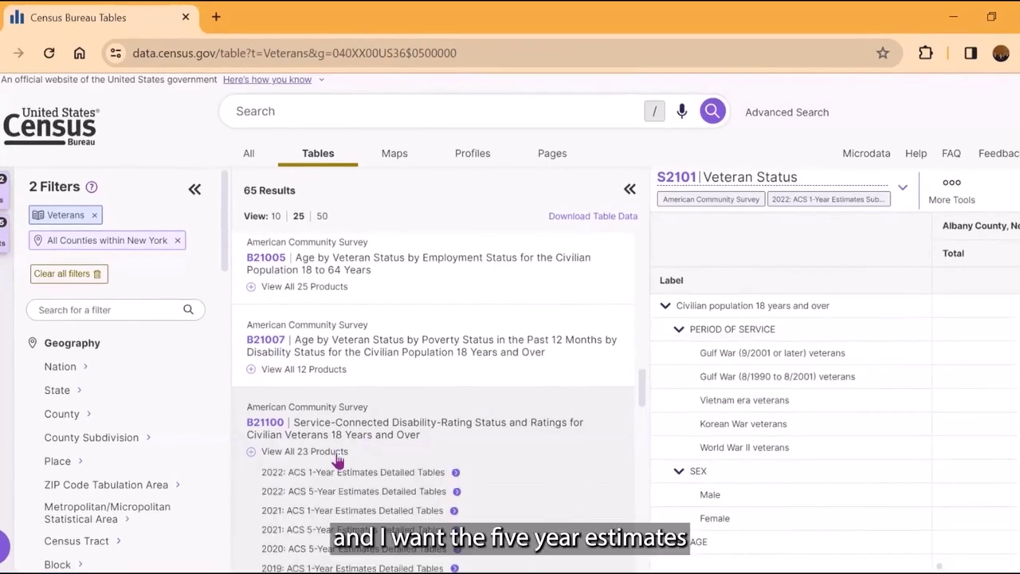
click(344, 491)
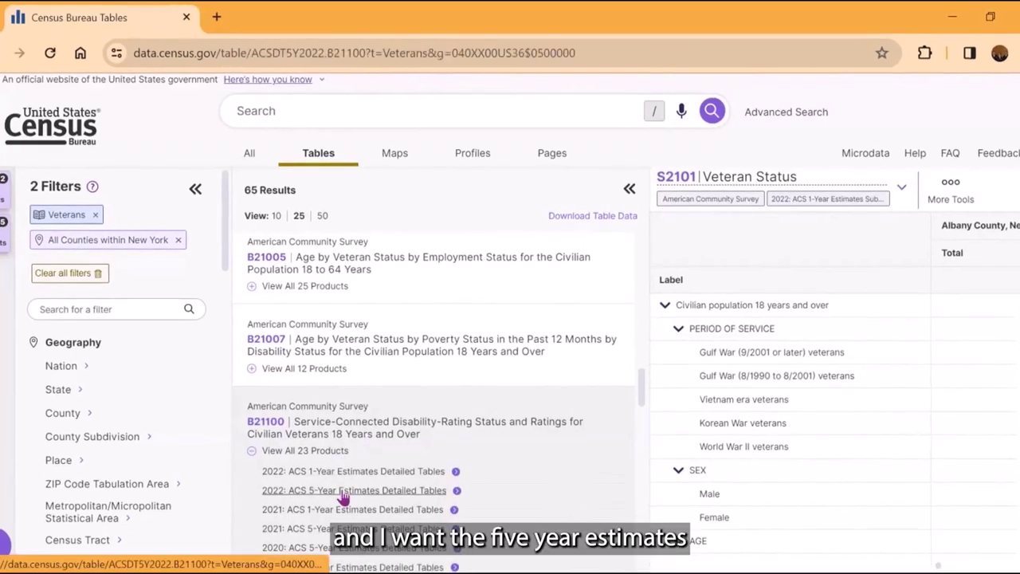
click(629, 190)
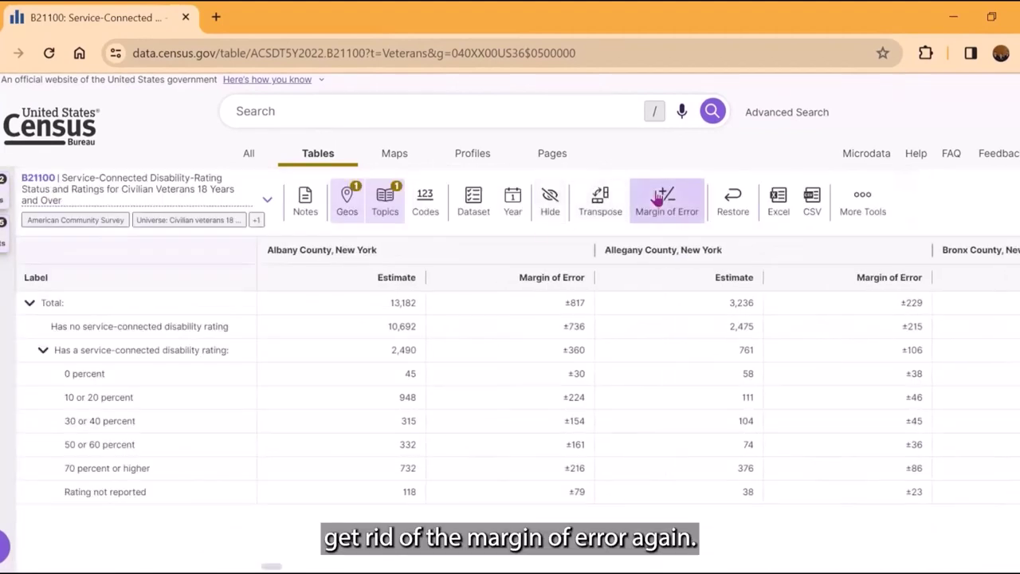
Hide the margin of error columns and select the total estimate for Erie County, New York
click(658, 199)
click(817, 299)
key(Right)
key(Right)
key(Right)
key(Right)
key(Right)
key(Right)
key(Right)
key(Right)
key(Right)
key(Right)
key(Right)
key(Right)
key(Right)
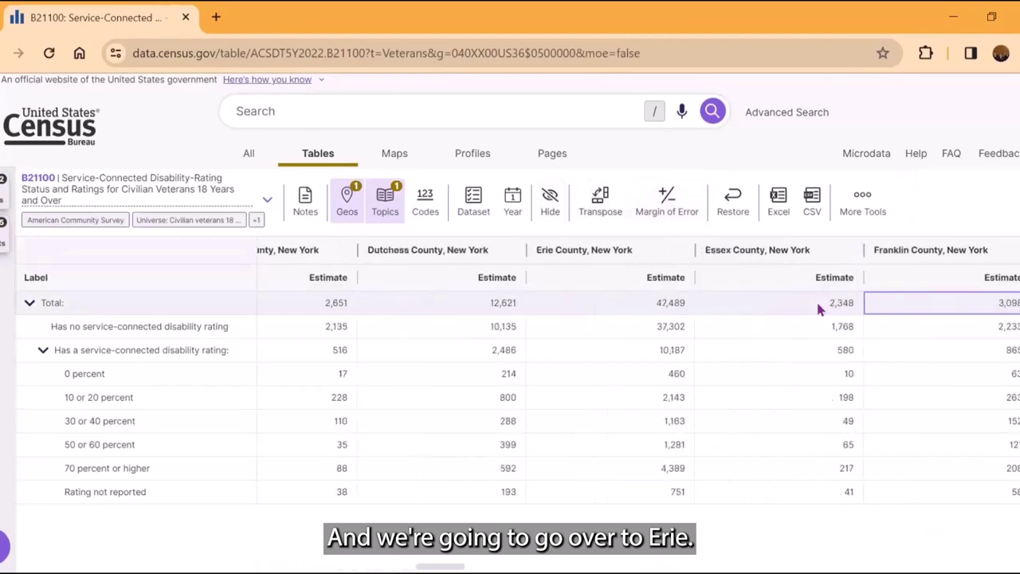
click(662, 309)
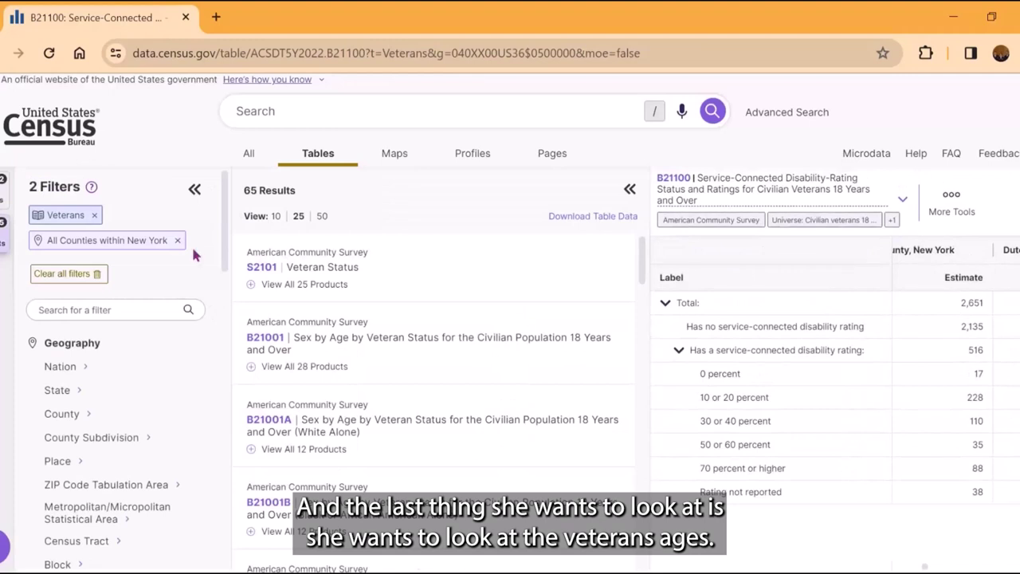
Open the 2022 ACS 5-Year version of table B21001, Sex by Age by Veteran Status, at full width
click(303, 288)
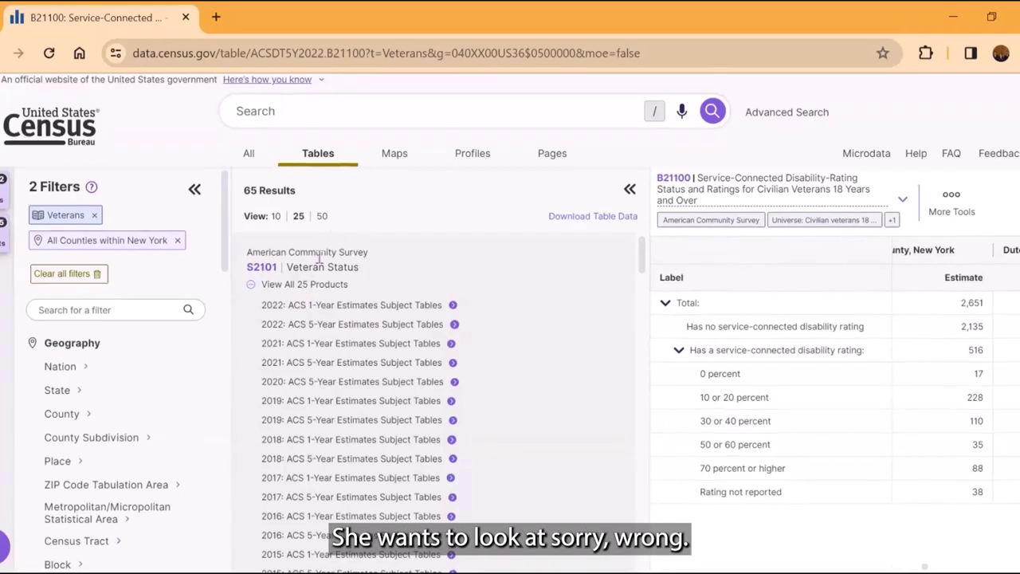
click(252, 284)
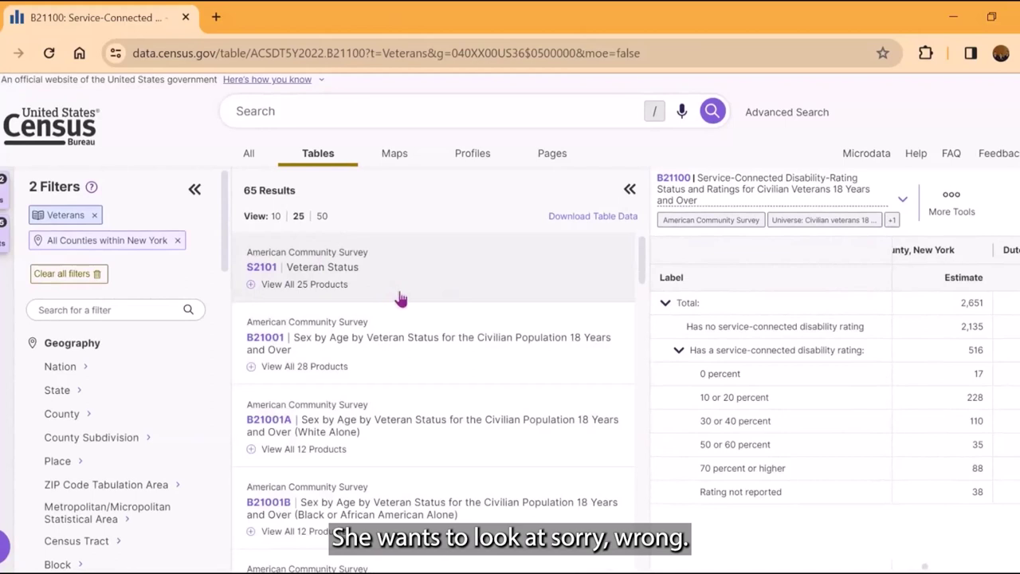
click(321, 369)
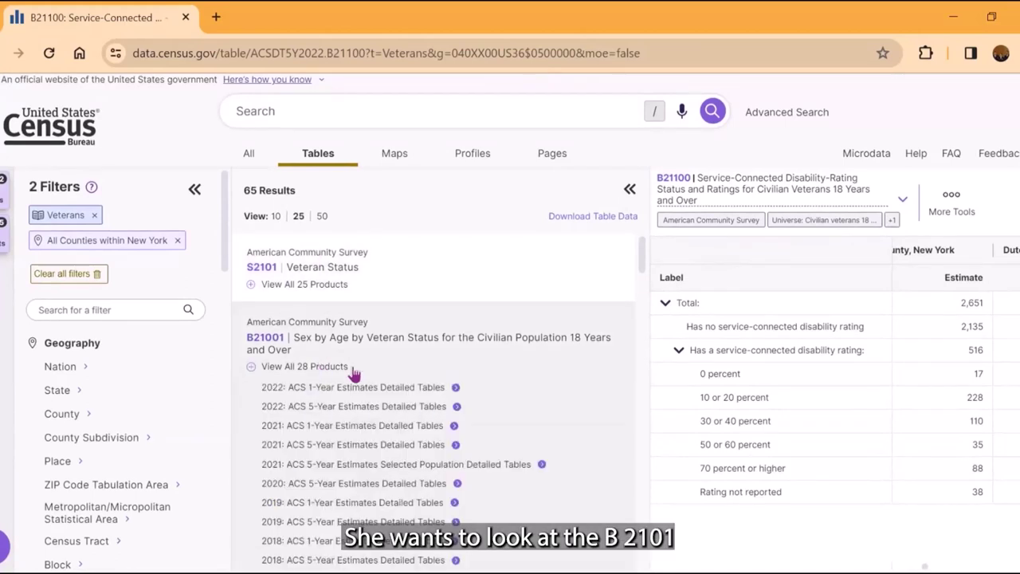
click(398, 406)
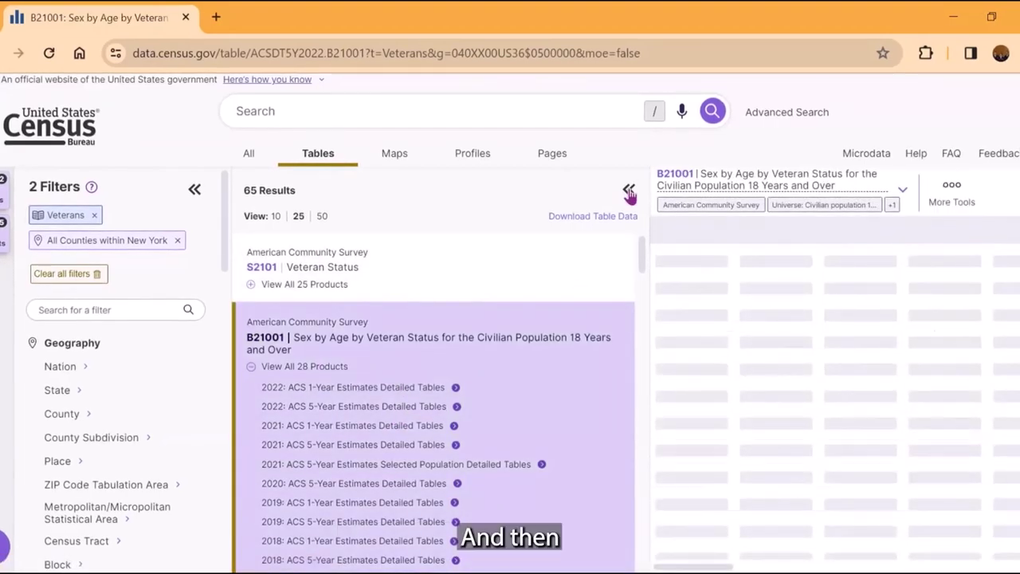
click(628, 191)
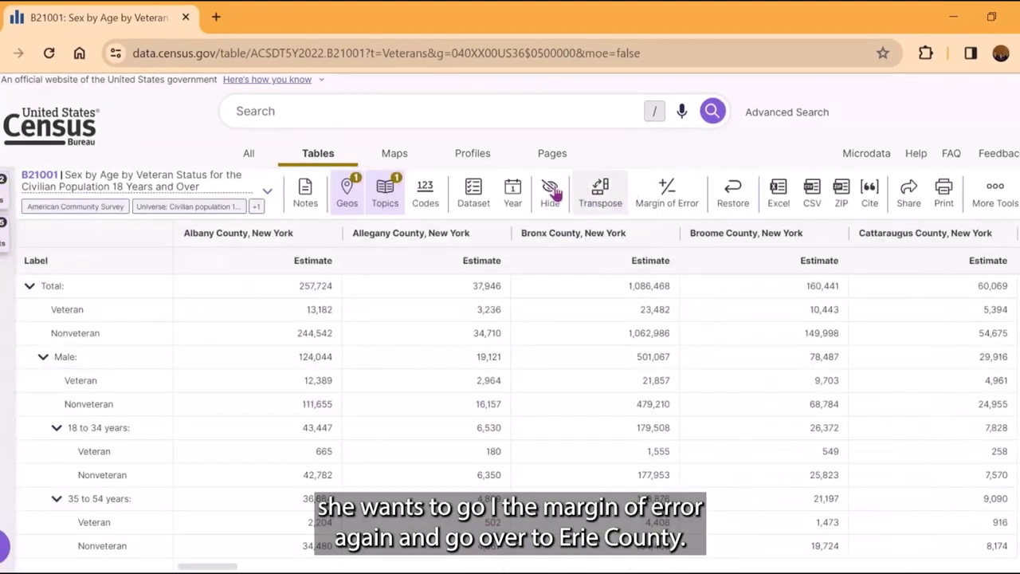
click(672, 197)
click(717, 287)
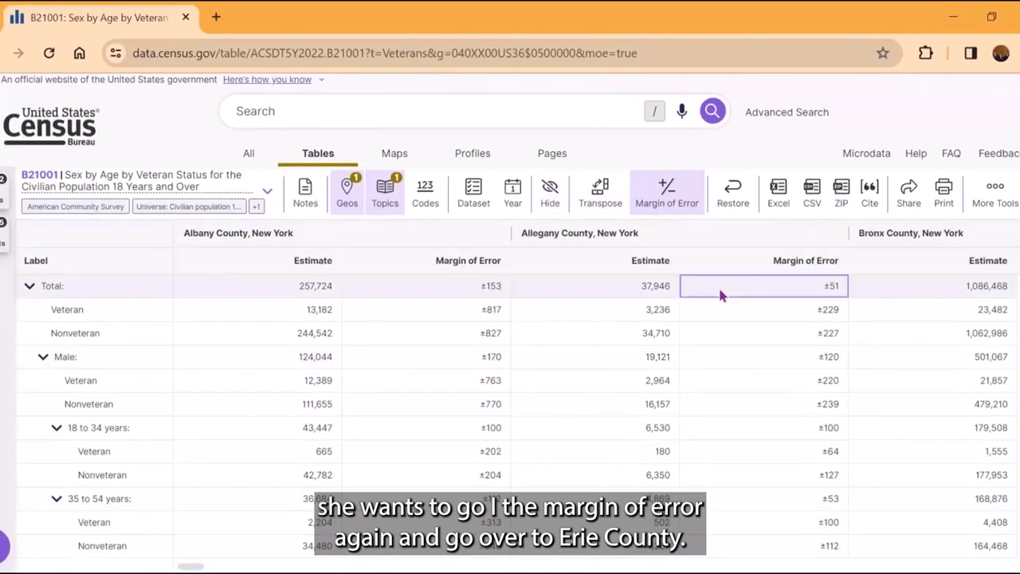
key(Right)
key(Right)
key(Right)
key(Right)
click(662, 196)
Bring the Erie County column into view and select its total population estimate
click(757, 291)
key(Right)
key(Right)
key(Right)
key(Right)
key(Right)
key(Right)
key(Right)
key(Right)
key(Right)
key(Left)
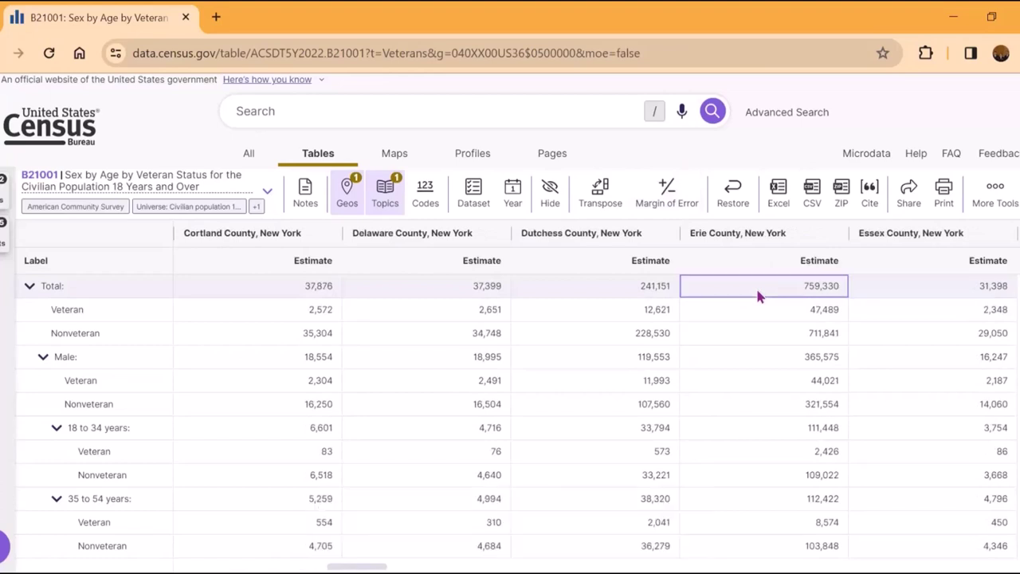
Compare Erie County's overall veteran estimate with its male veteran estimate
key(Down)
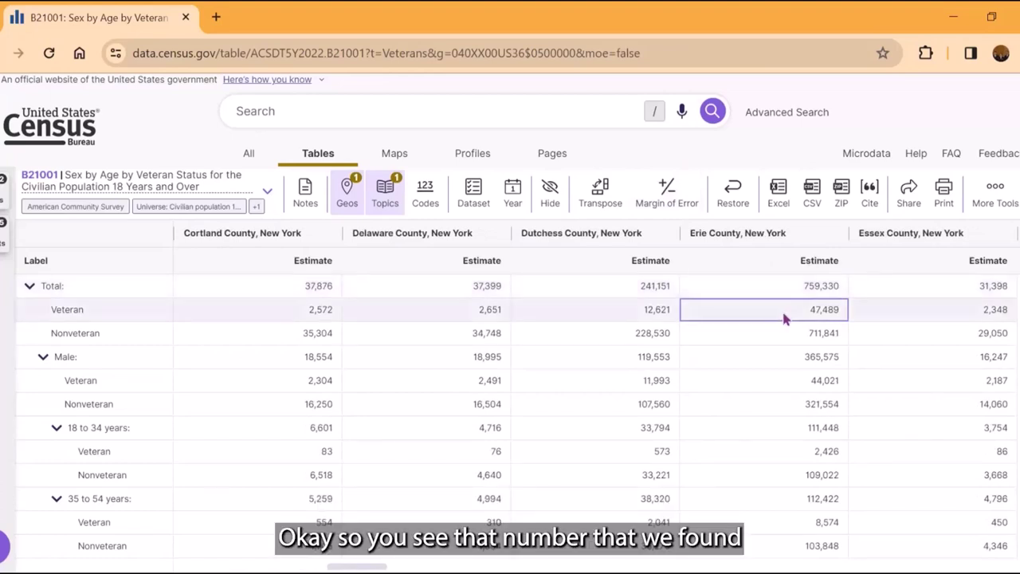
key(Down)
key(Down)
key(Down)
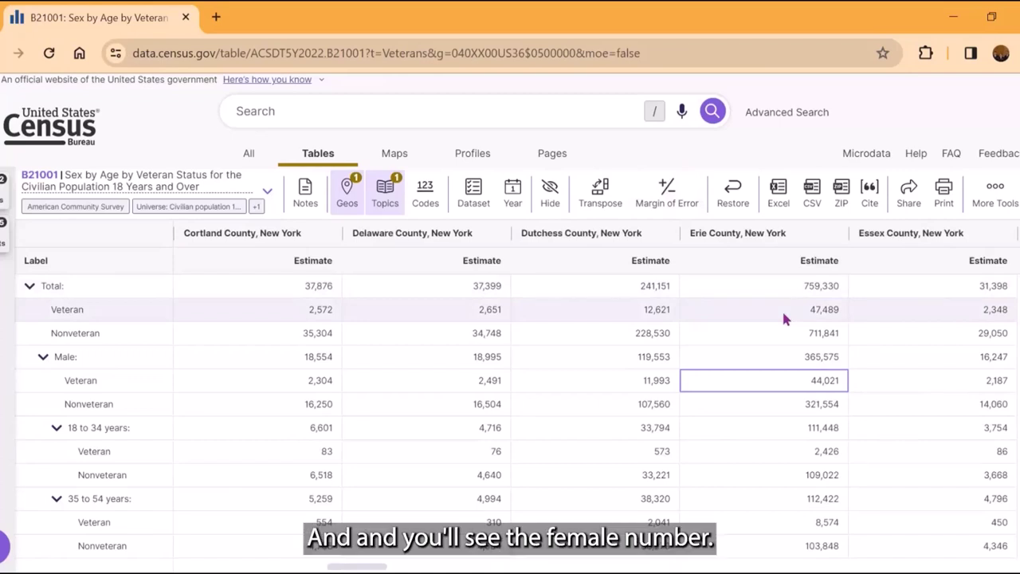
key(Up)
key(Up)
key(Up)
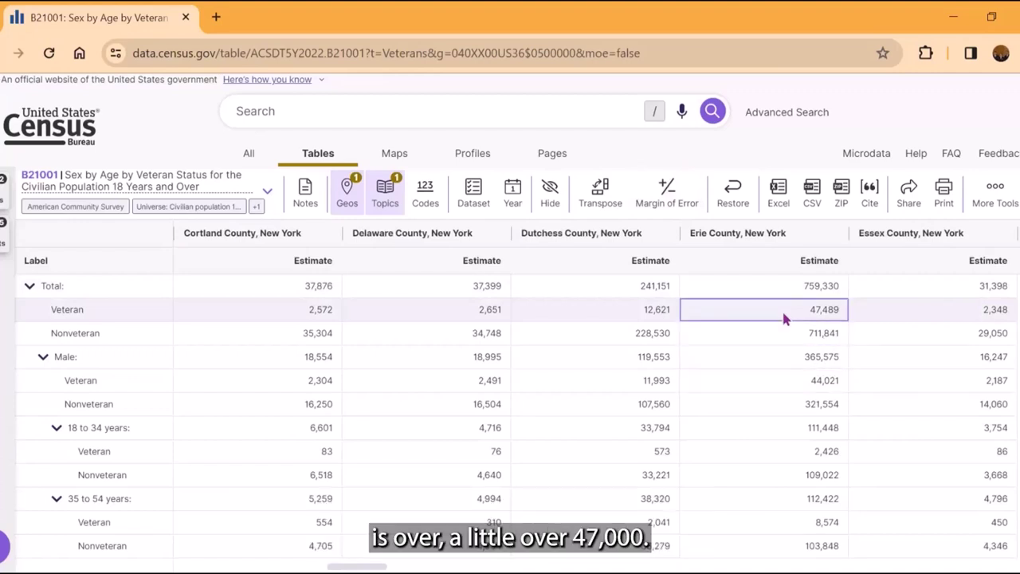
Examine Erie County's male veteran estimates for the age groups from 18 to 34 through 55 to 64 years
key(Down)
key(Down)
key(Down)
key(Down)
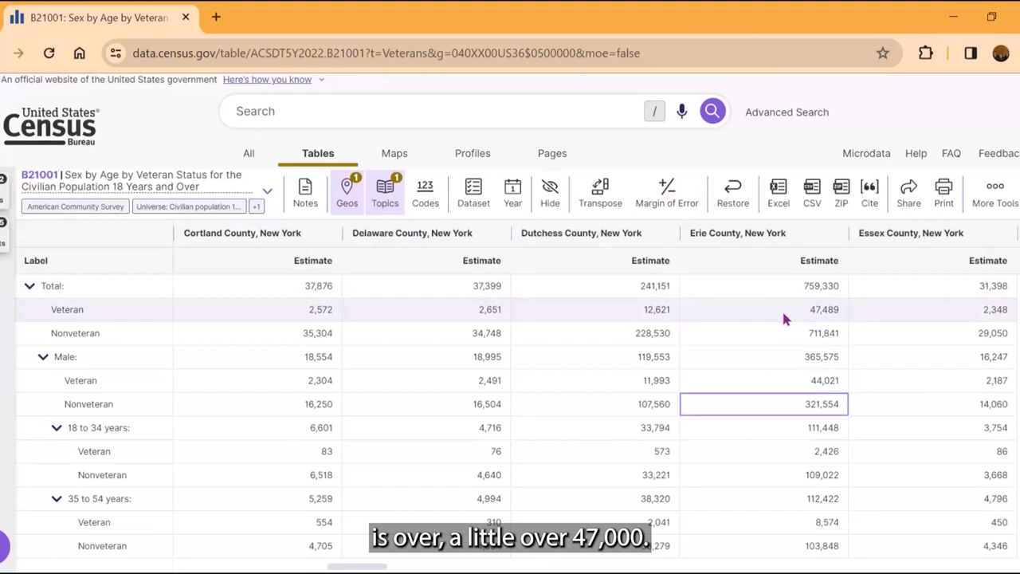
key(Down)
key(Down)
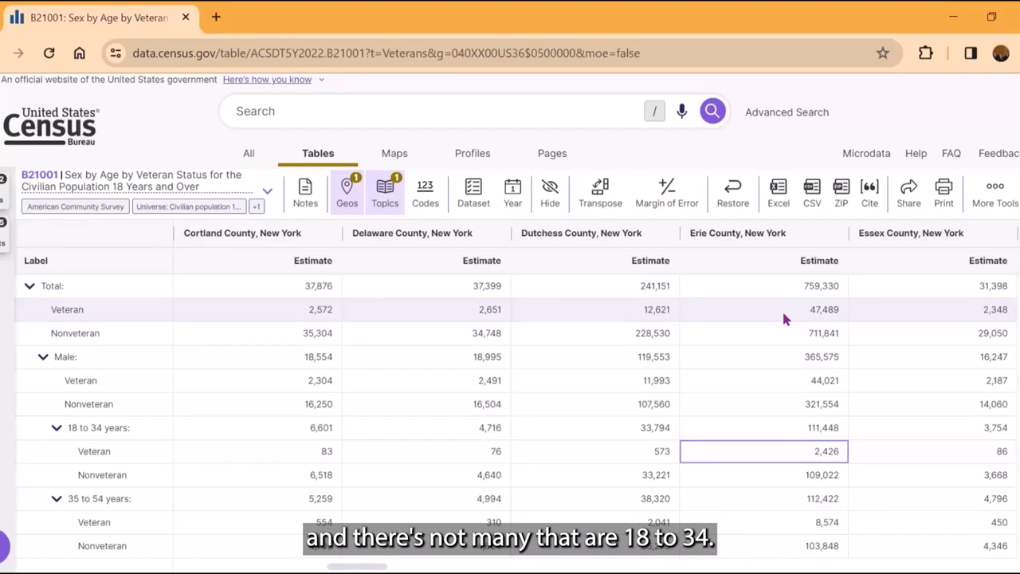
key(Down)
key(Down)
key(Down)
key(Down)
key(Down)
key(Down)
key(Down)
key(Down)
key(Down)
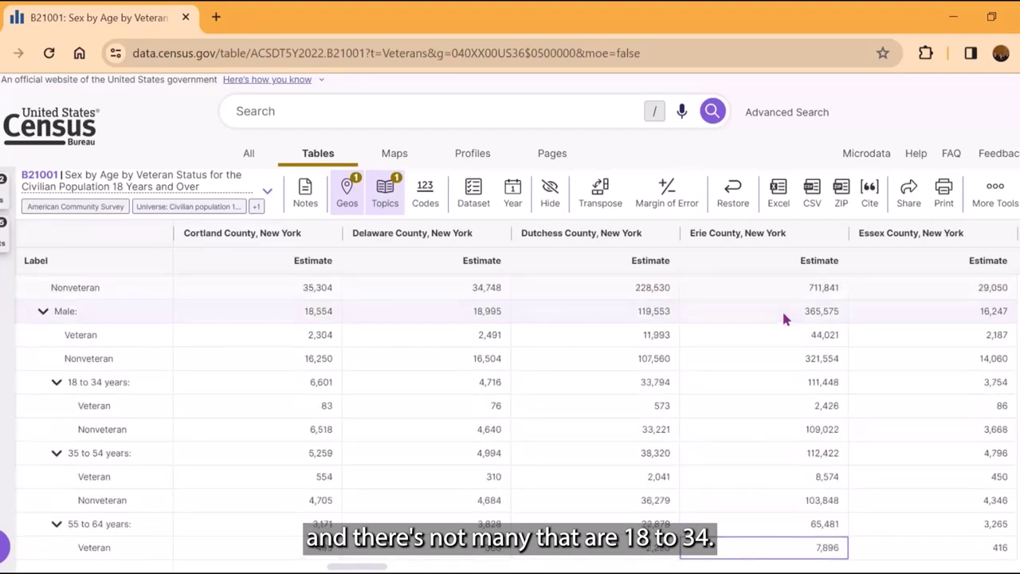
key(Up)
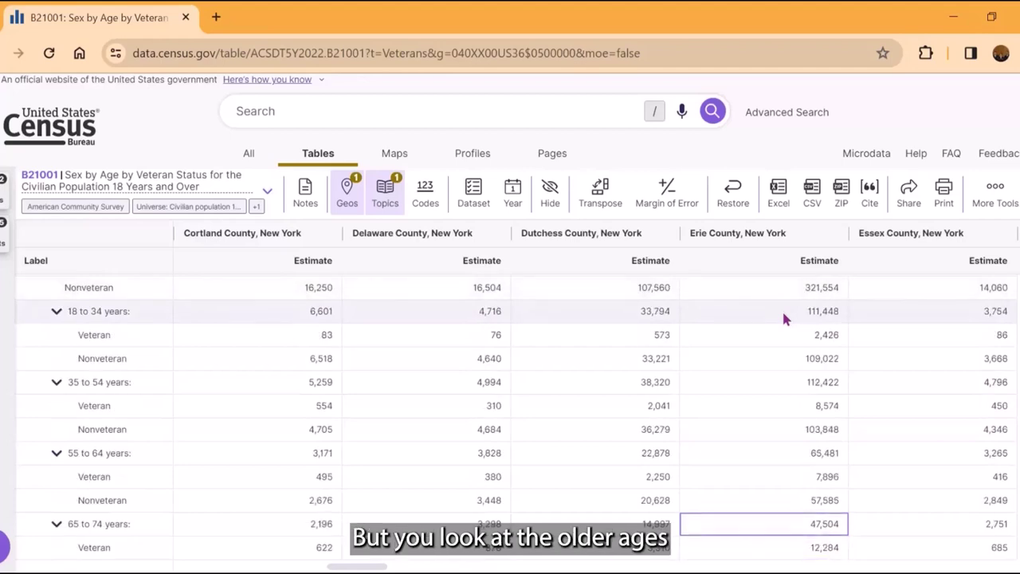
key(Up)
key(Up)
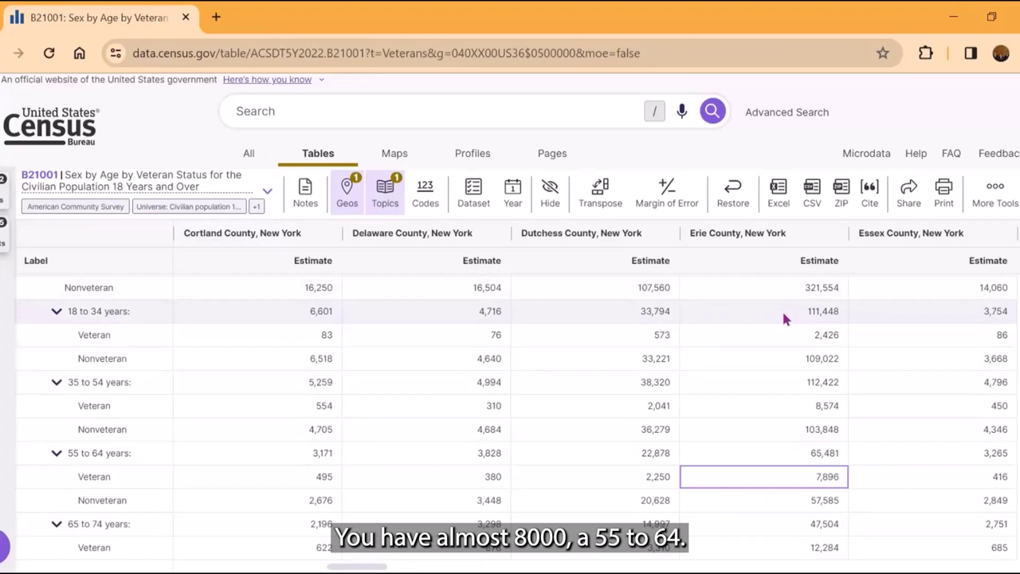
Examine Erie County's male veteran estimates for ages 65 to 74 and 75 years and over
key(Down)
key(Down)
key(Down)
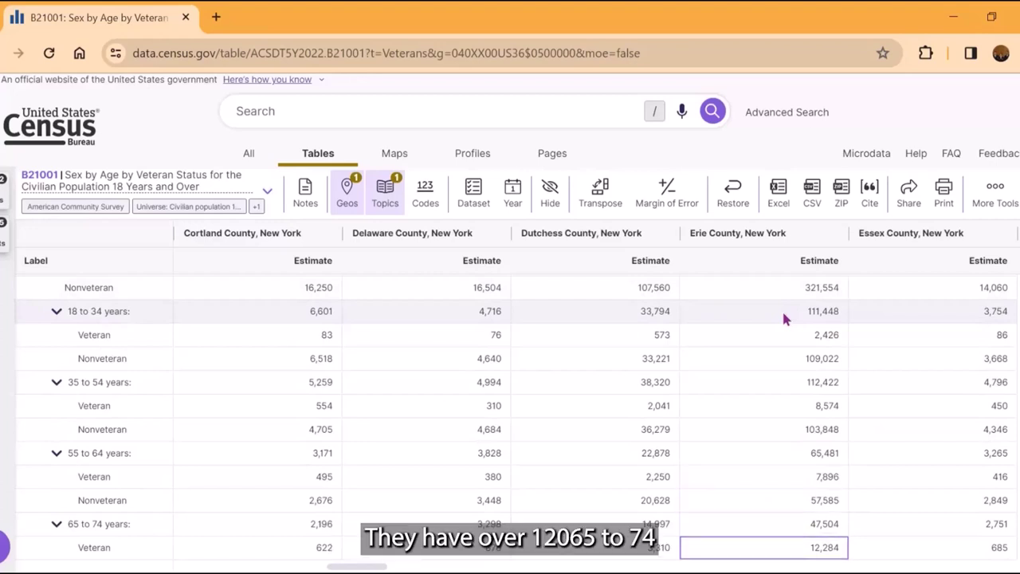
key(Down)
key(Down)
key(Down)
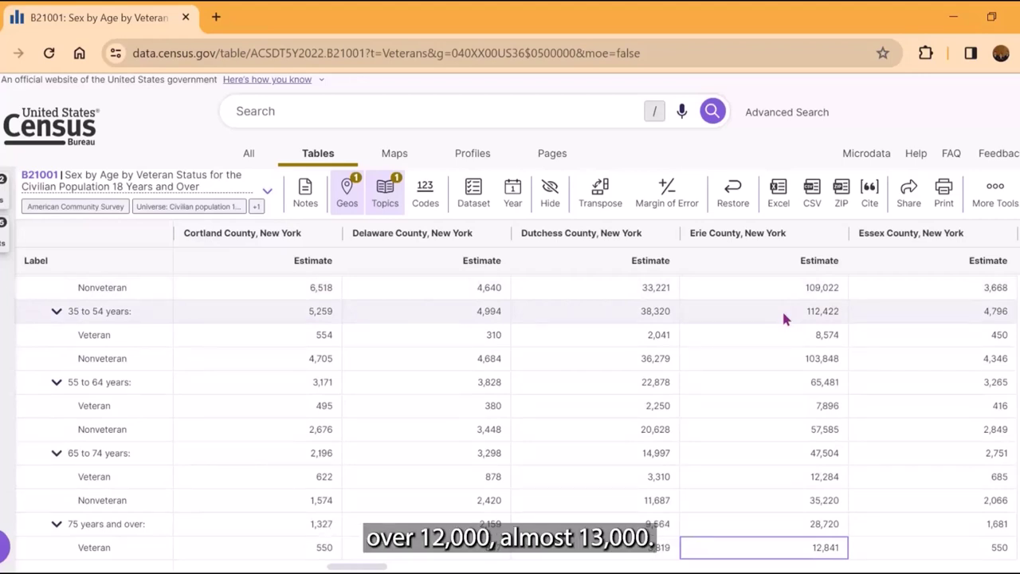
Examine Erie County's female veteran estimates, overall and by age group
scroll(784, 317, down, 3)
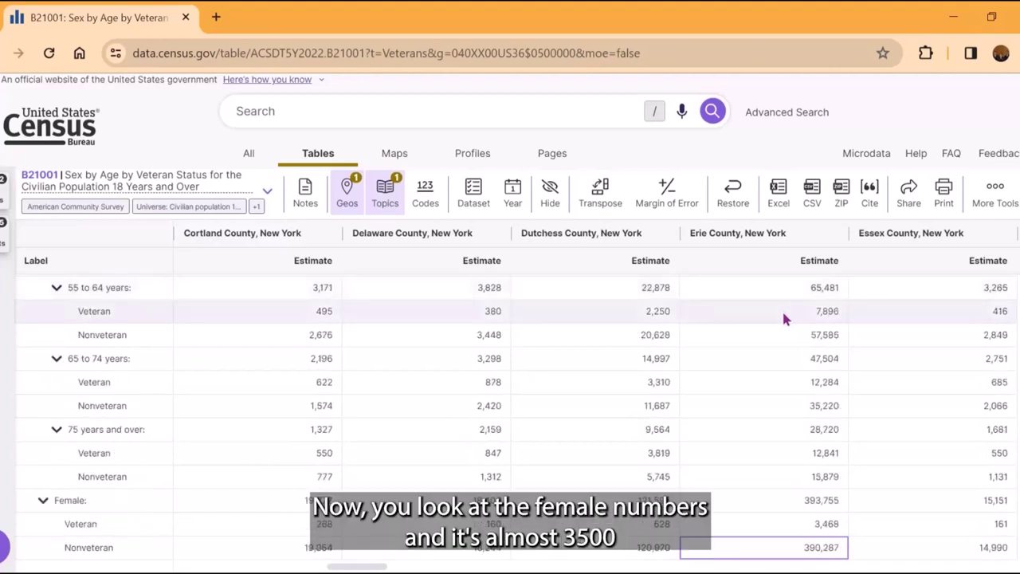
scroll(783, 317, down, 1)
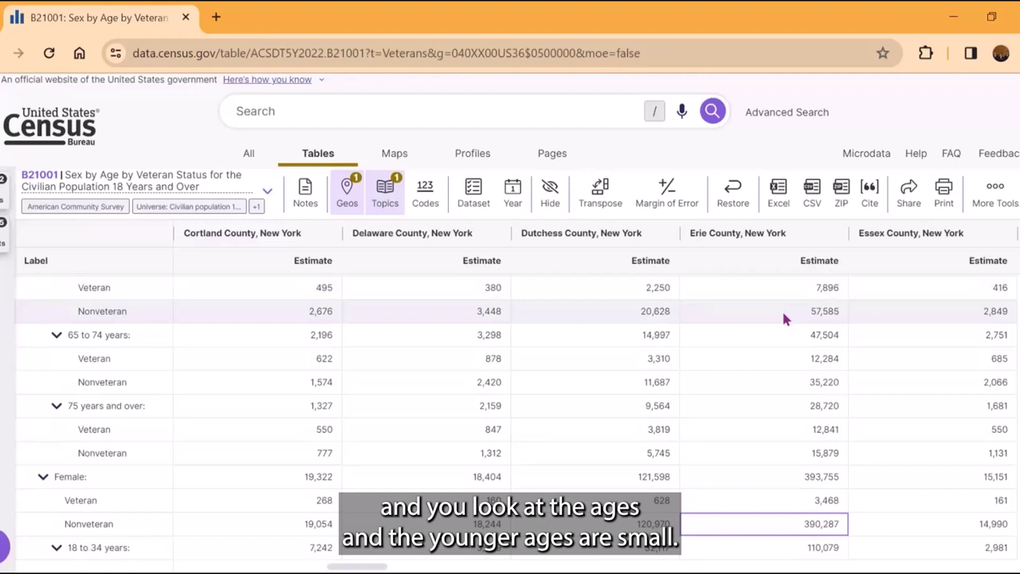
scroll(783, 317, down, 1)
scroll(783, 319, down, 3)
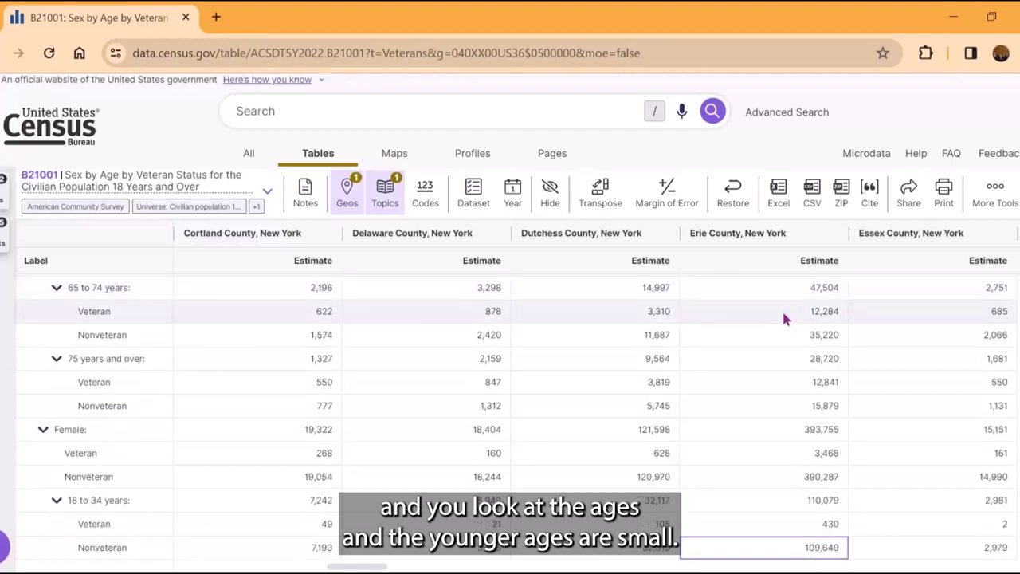
scroll(783, 317, down, 3)
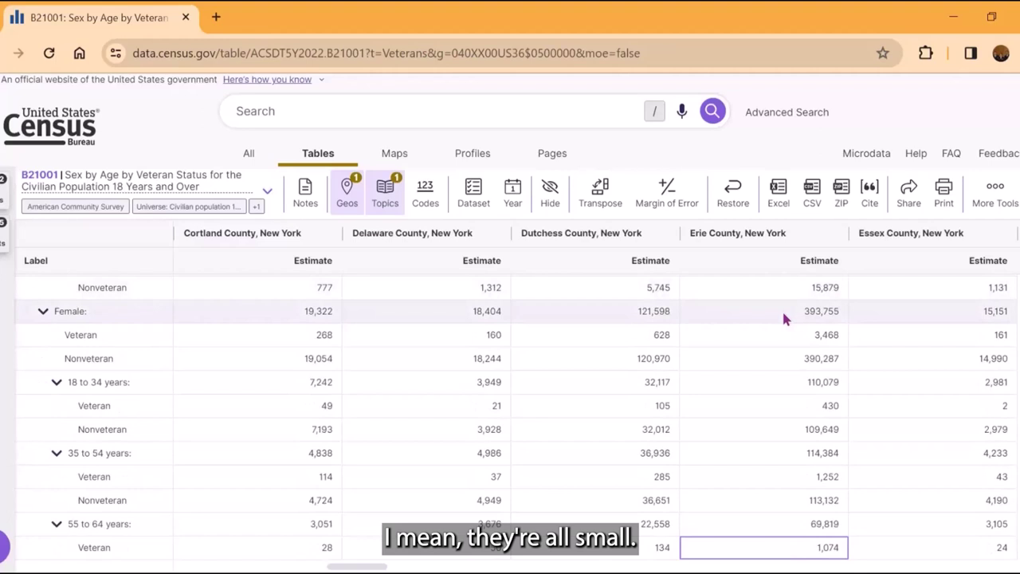
scroll(783, 318, down, 3)
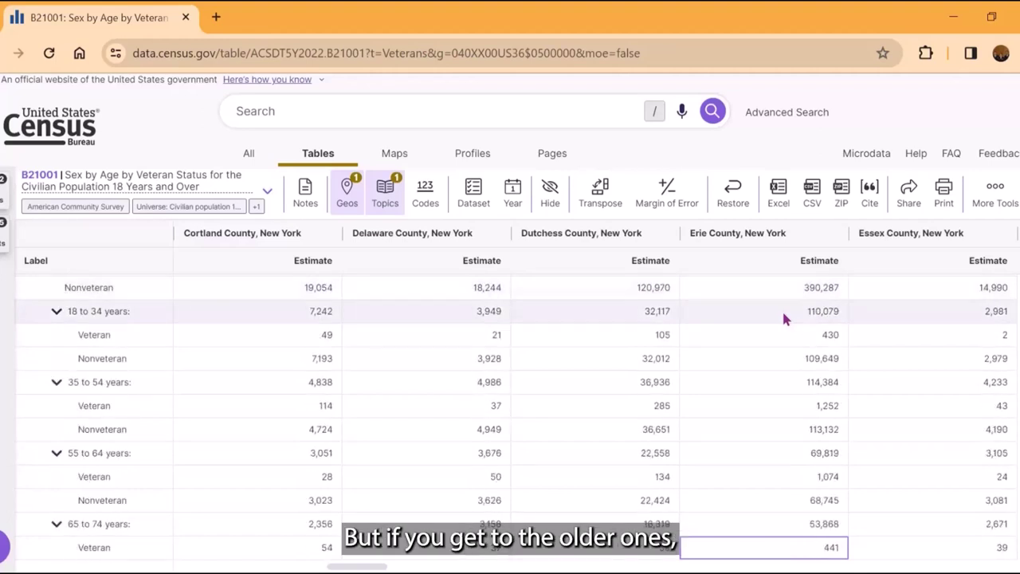
scroll(783, 317, down, 3)
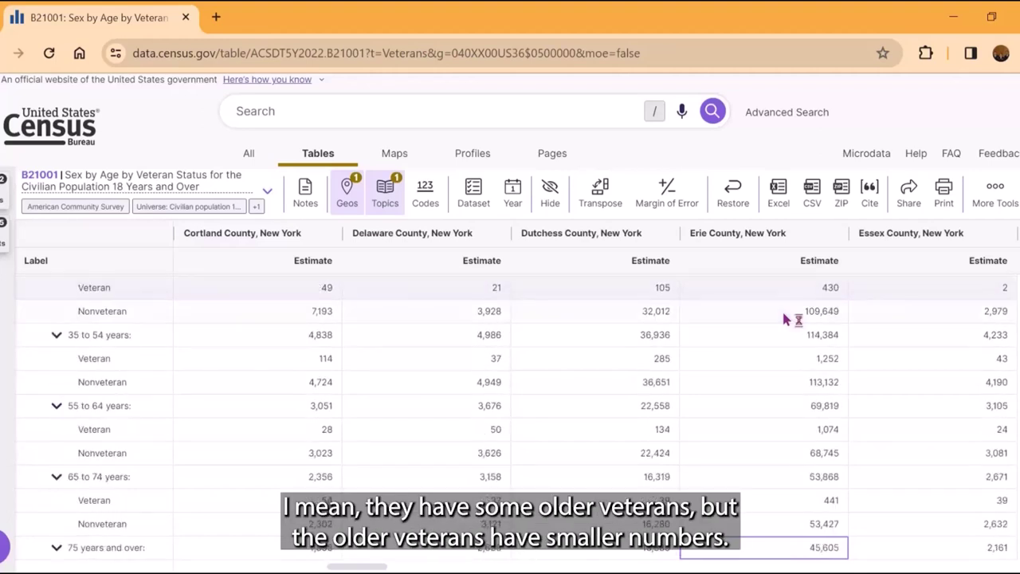
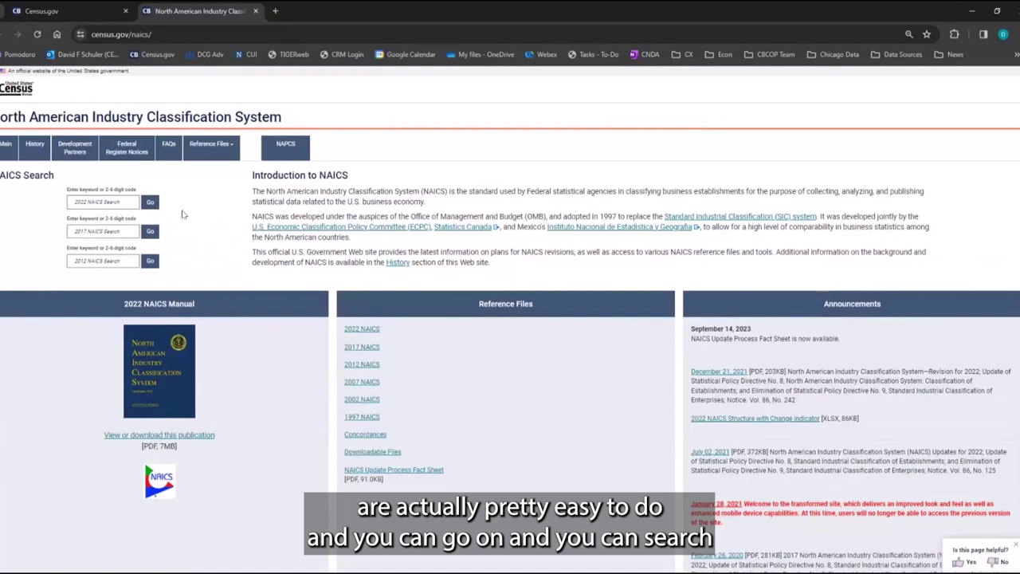
Search the 2022 NAICS codes on the North American Industry Classification System page for the keyword "veteran"
click(118, 201)
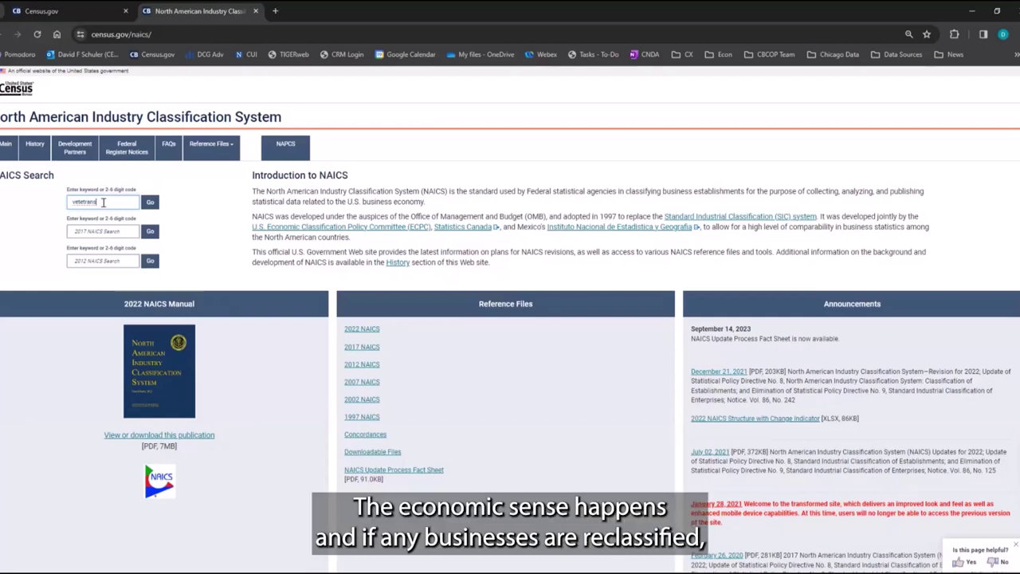
click(149, 202)
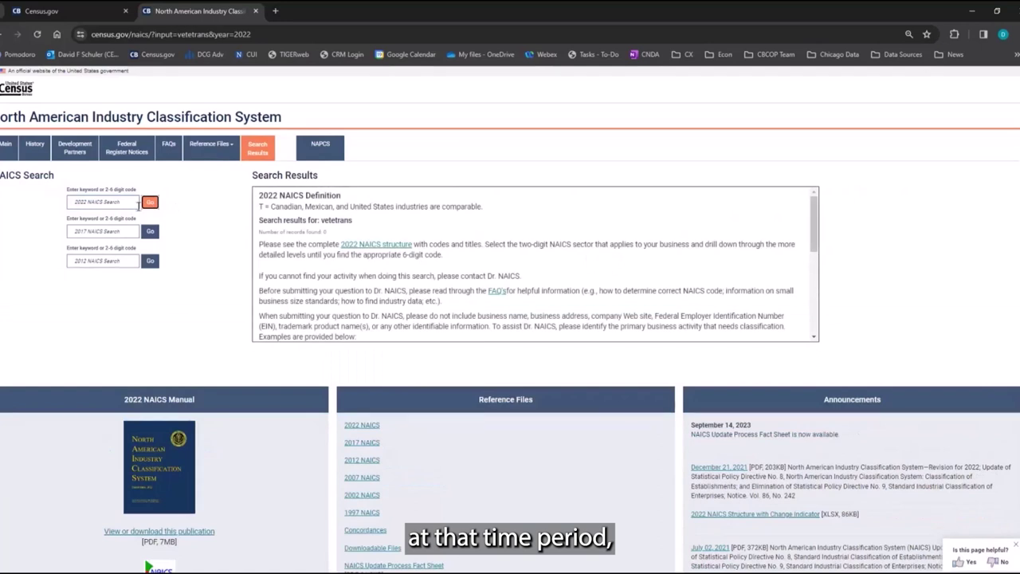
click(128, 203)
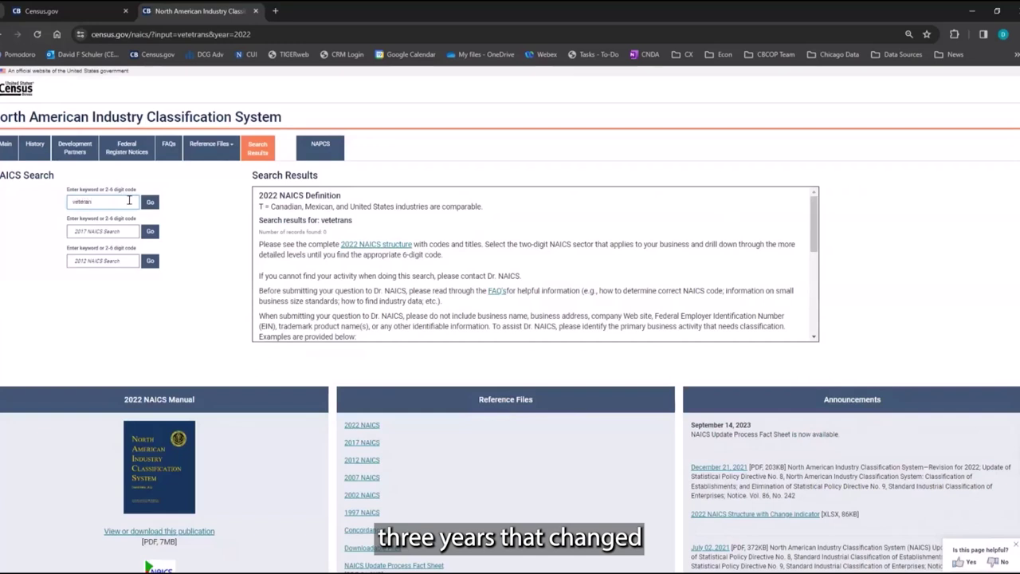
key(Return)
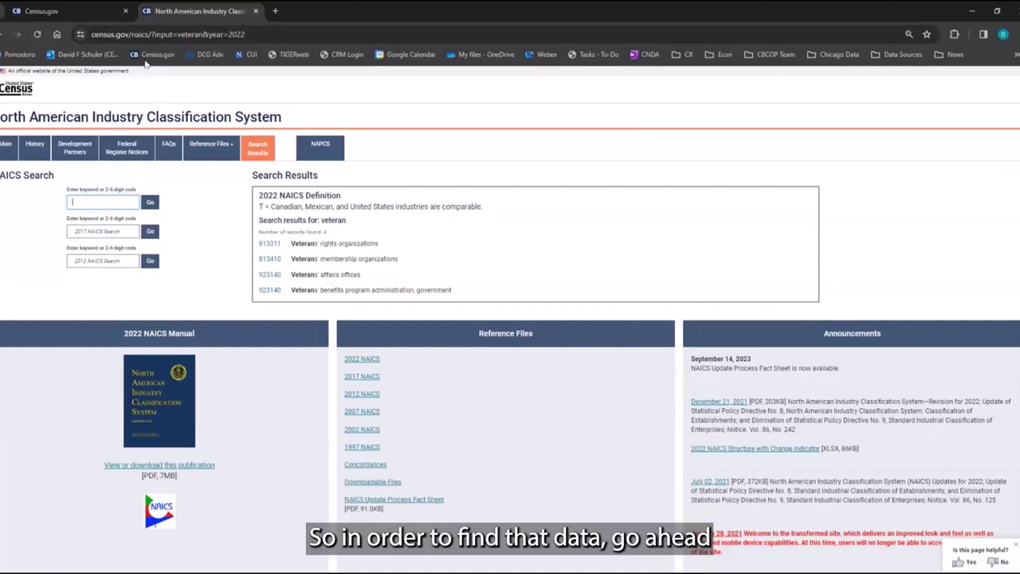
Open the data.census.gov Advanced Search page in full screen and add New York as the state filter
click(209, 54)
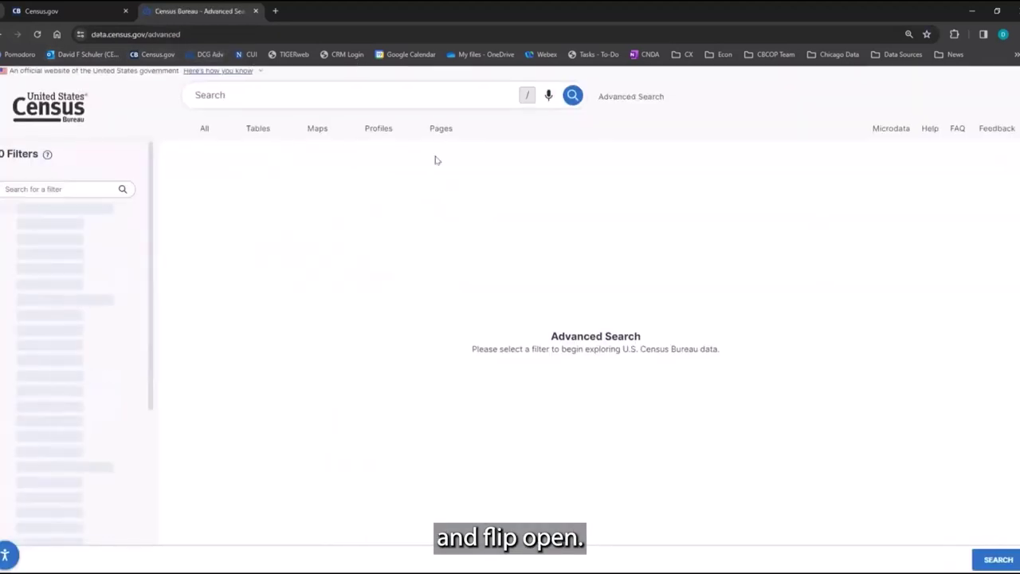
key(F11)
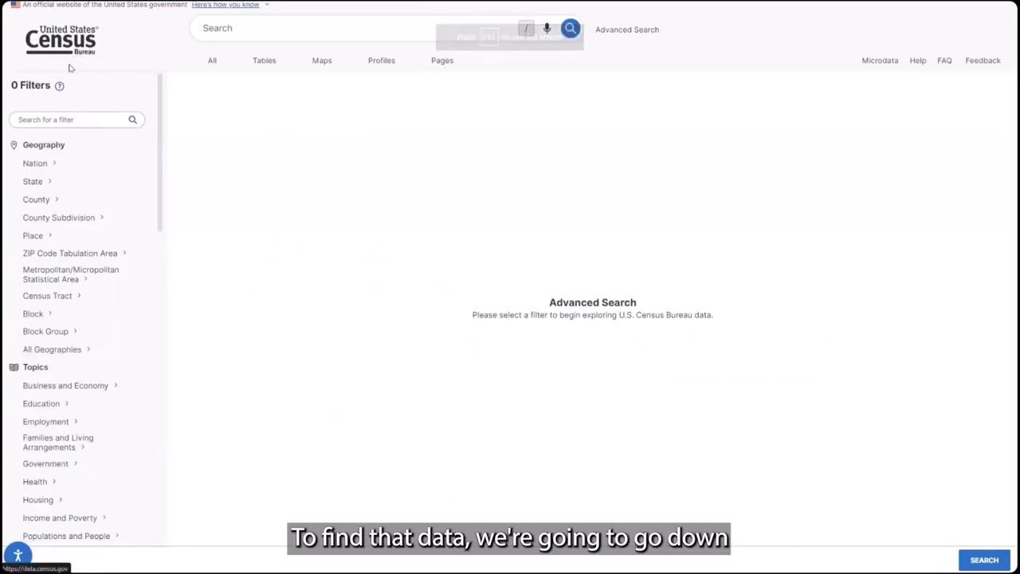
click(67, 185)
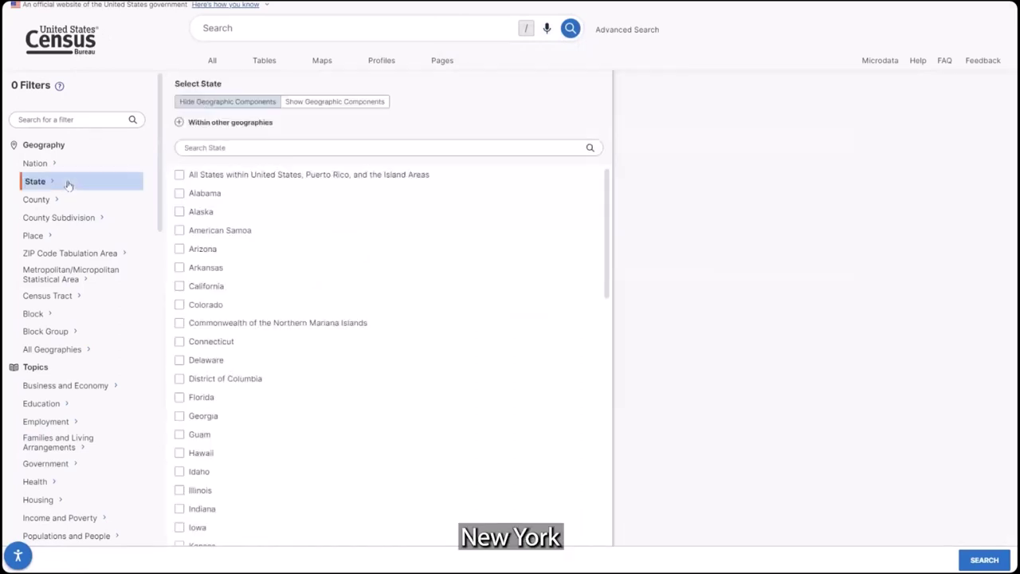
scroll(199, 299, down, 5)
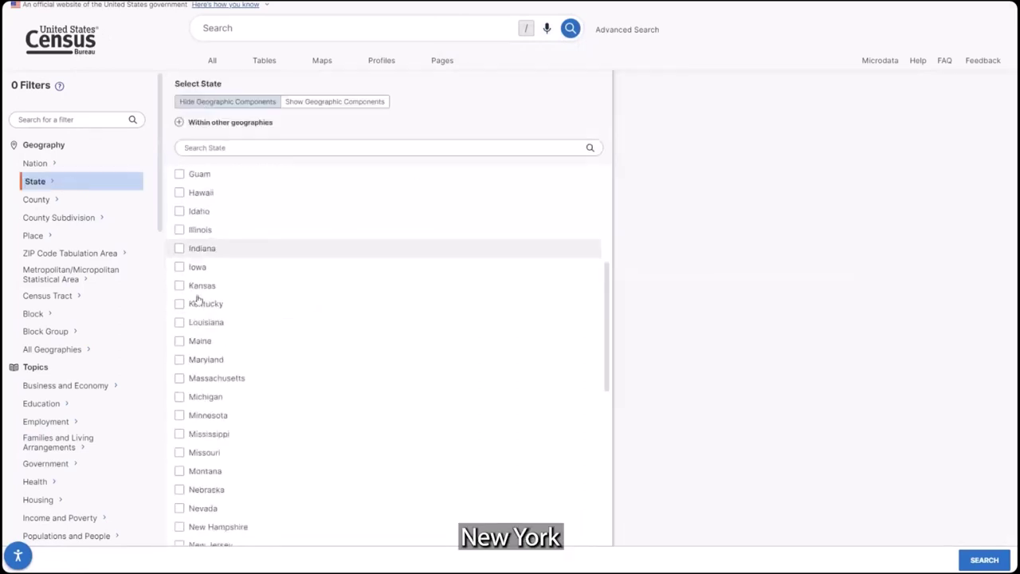
scroll(199, 299, down, 1)
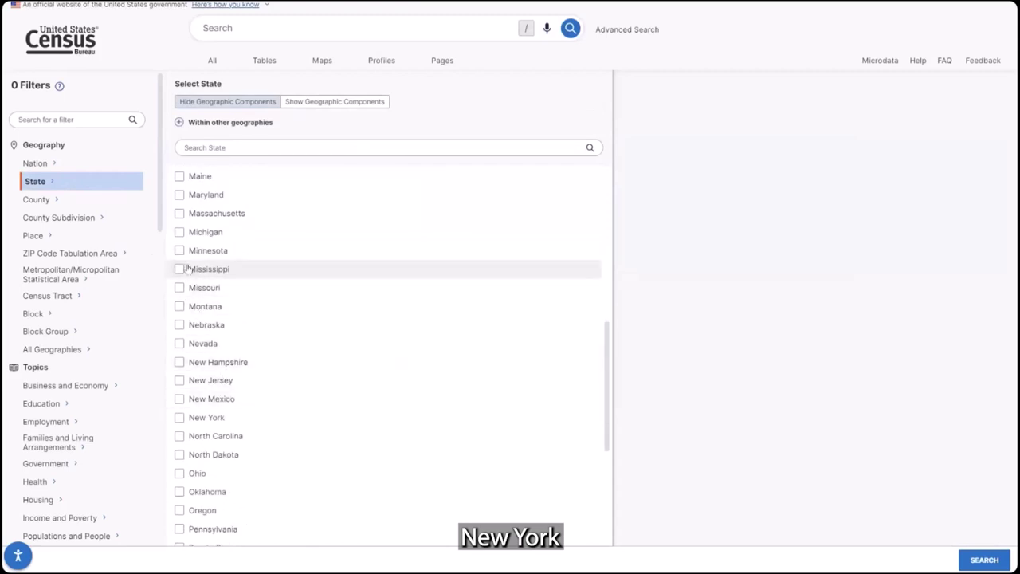
click(183, 419)
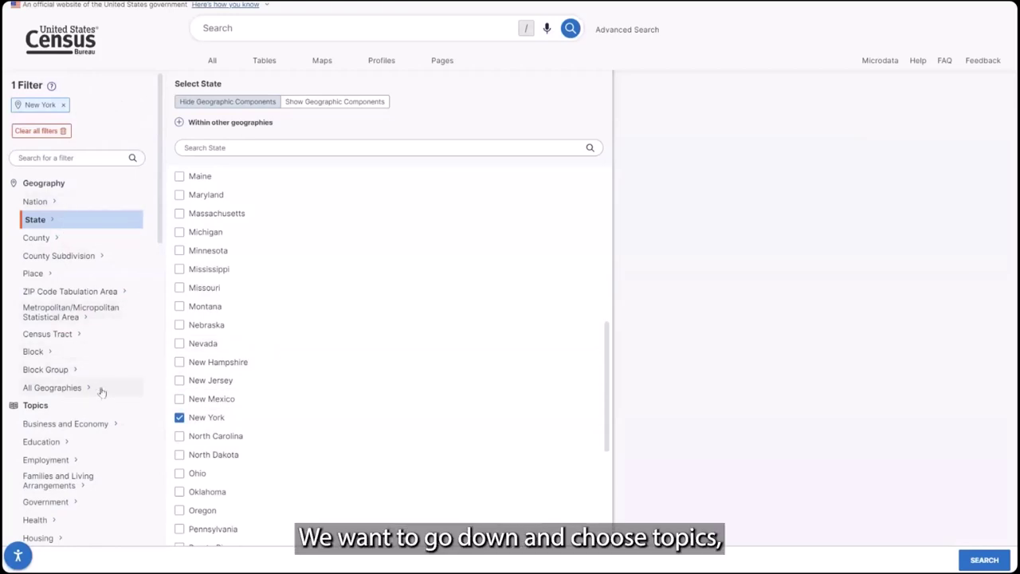
Add the Owner Veterans Status topic from Business and Owner Characteristics under Business and Economy, and run the search
scroll(114, 388, down, 1)
scroll(100, 318, down, 1)
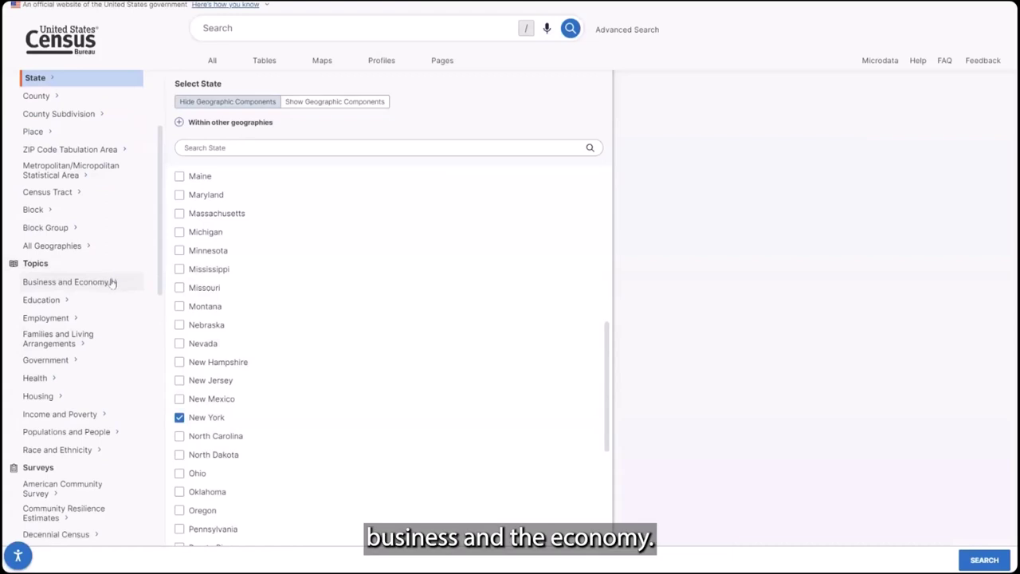
click(113, 282)
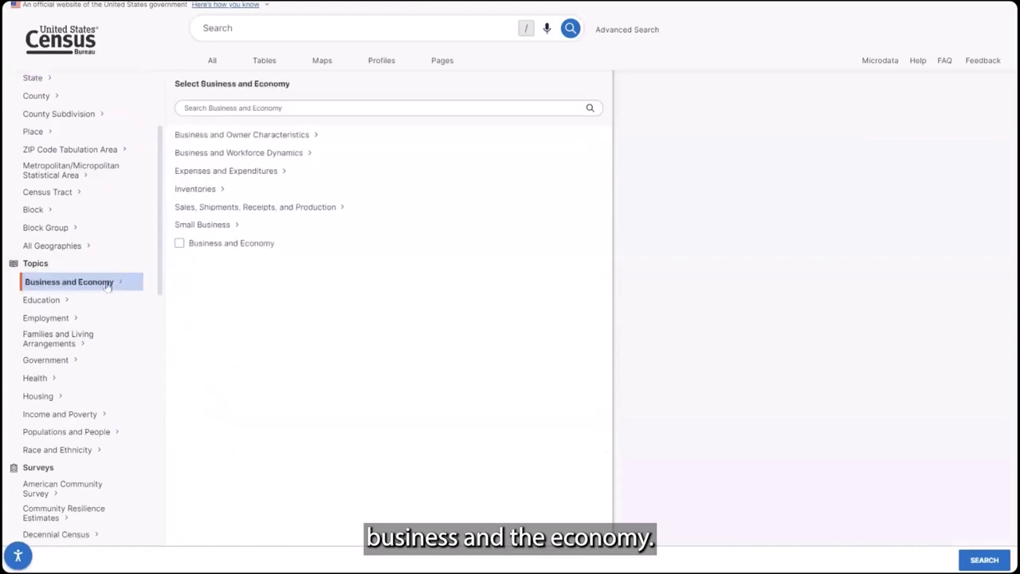
click(229, 136)
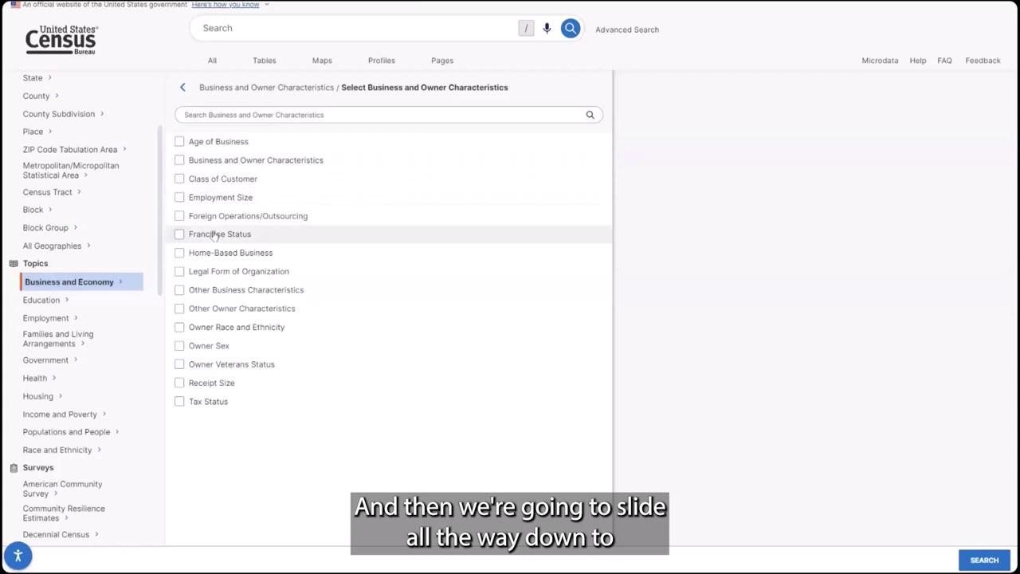
click(180, 366)
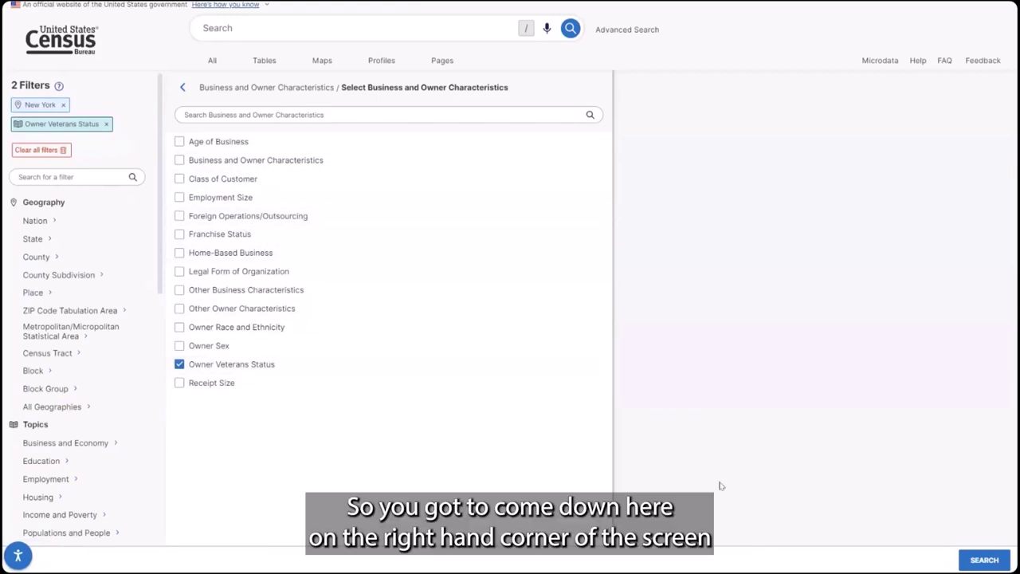
click(983, 561)
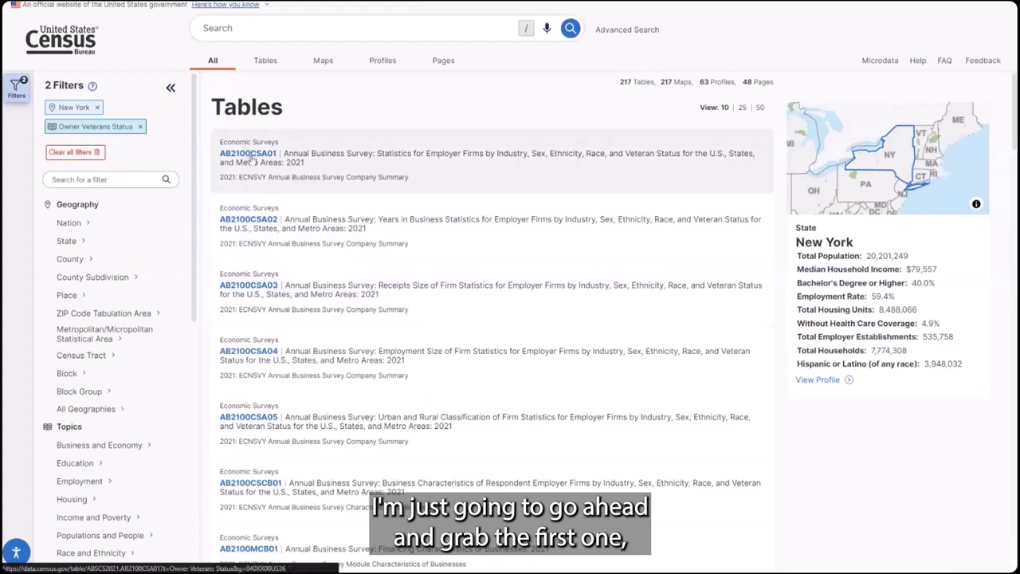
Open table AB2100CSA01 and mark Veteran and Equally veteran/nonveteran as values for Meaning of Veteran code
click(252, 155)
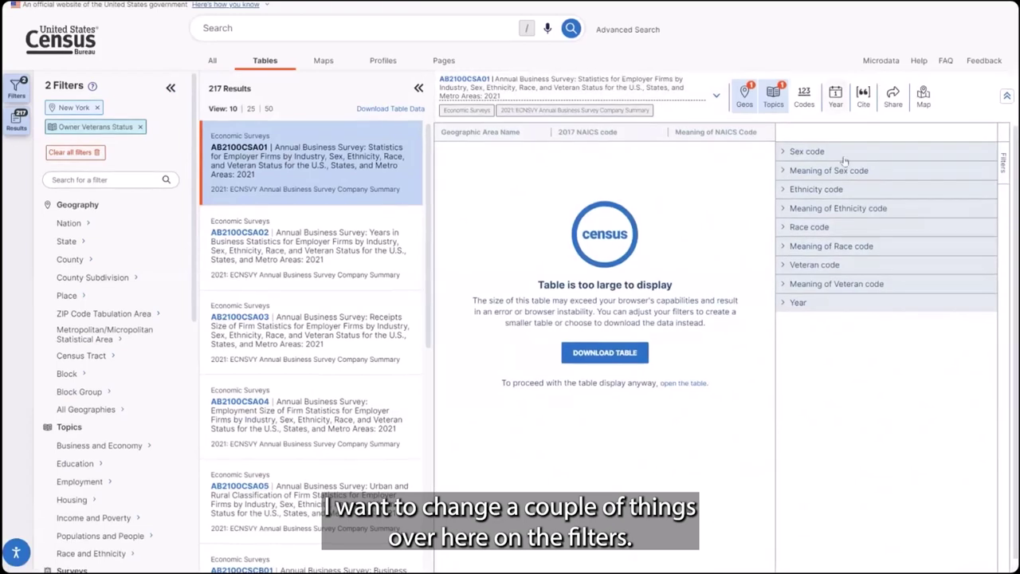
click(829, 285)
scroll(833, 339, down, 1)
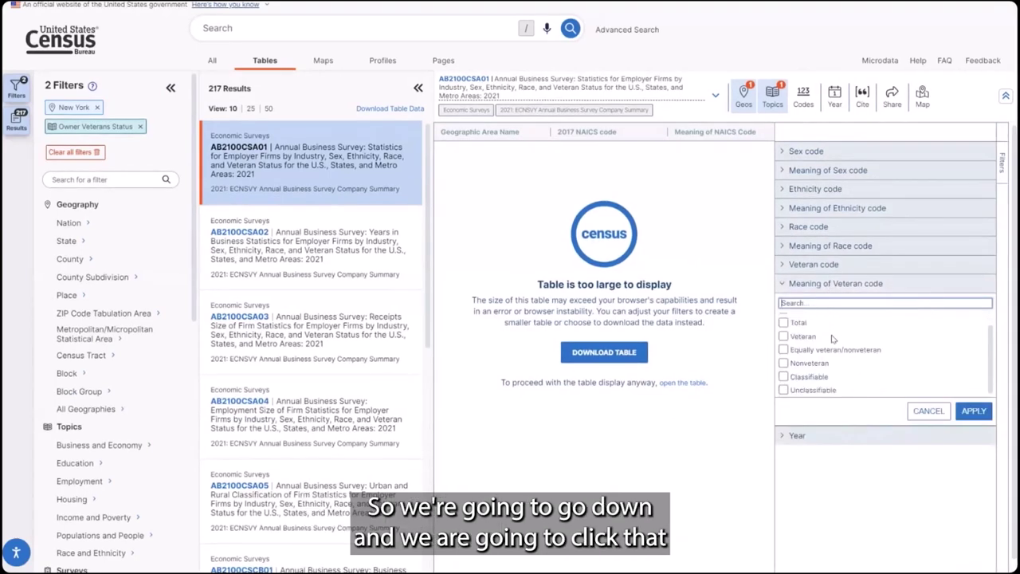
click(784, 336)
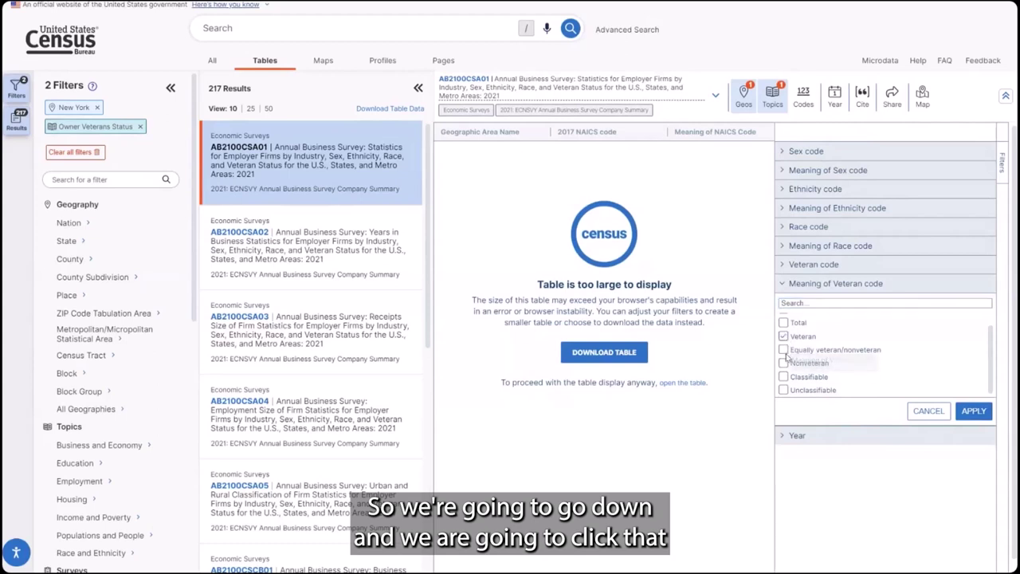
click(784, 349)
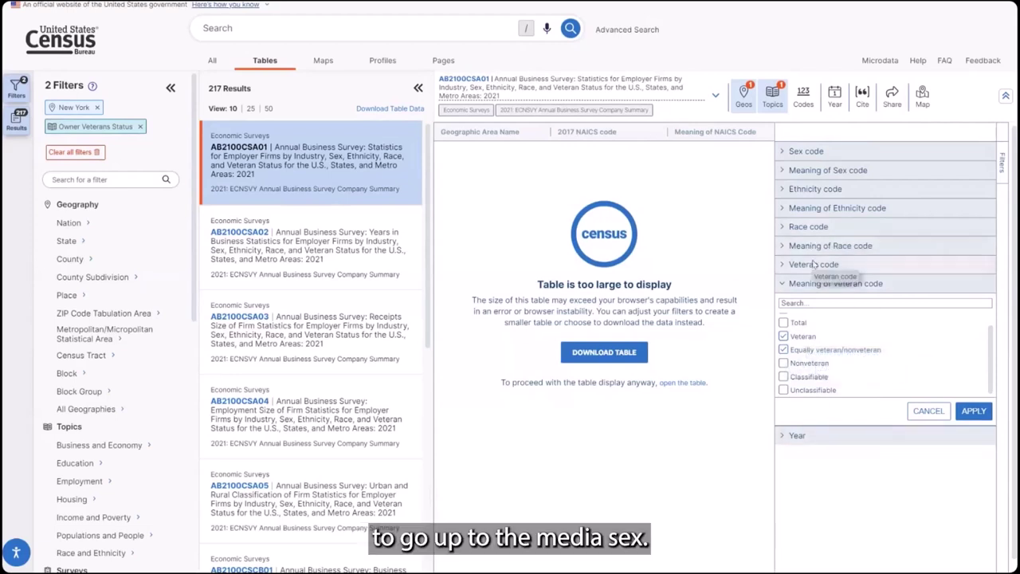
Filter the table's Meaning of Sex code to Female and apply it
click(800, 172)
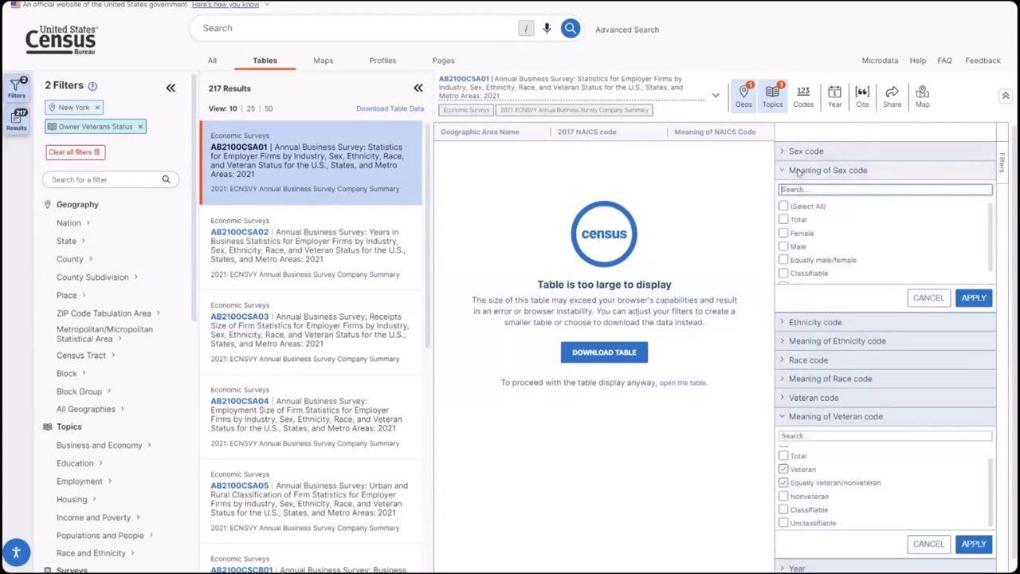
click(783, 234)
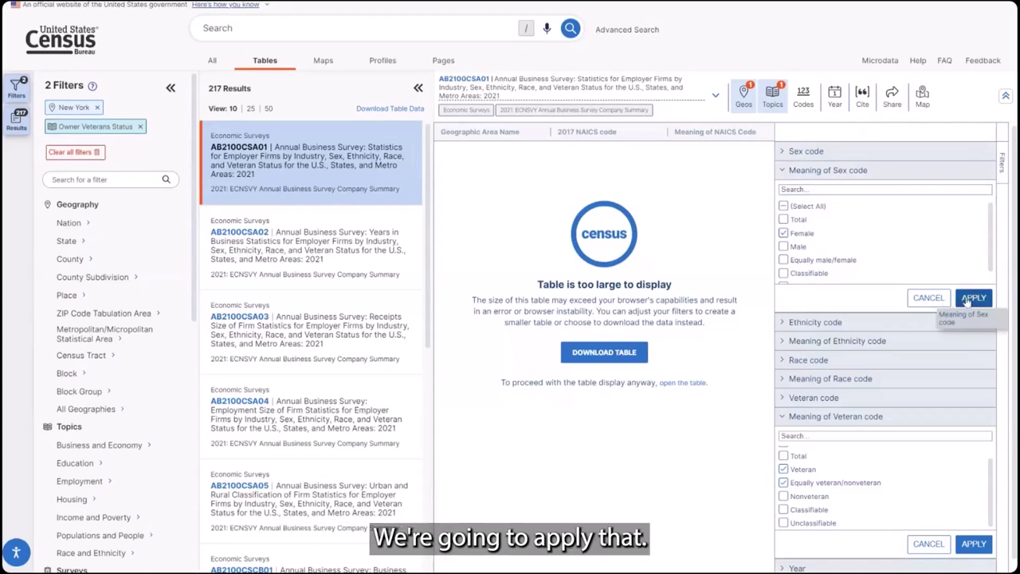
click(967, 299)
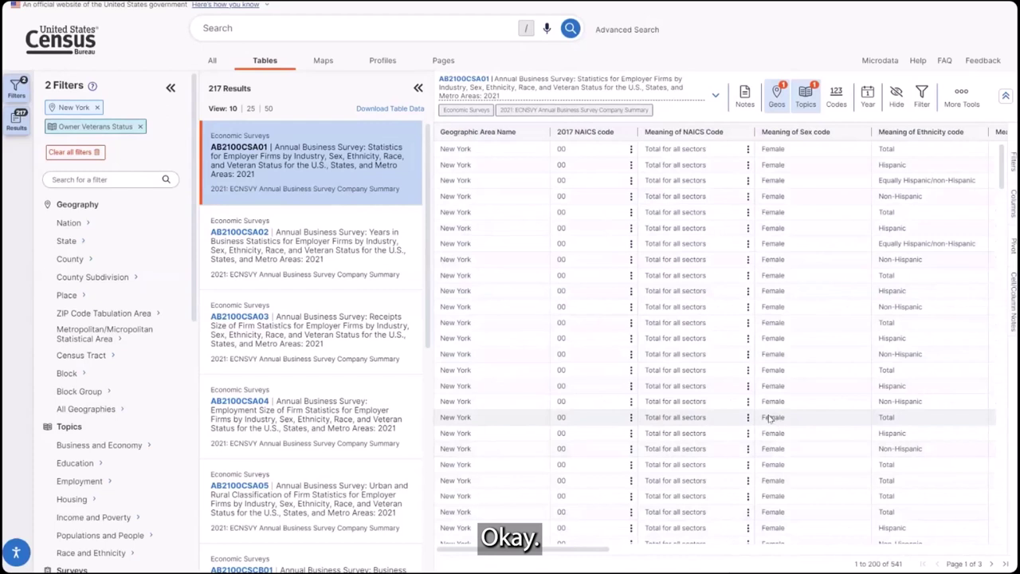
Enlarge the table view and look through the 2017 NAICS code column for category 81 on the first page
click(416, 89)
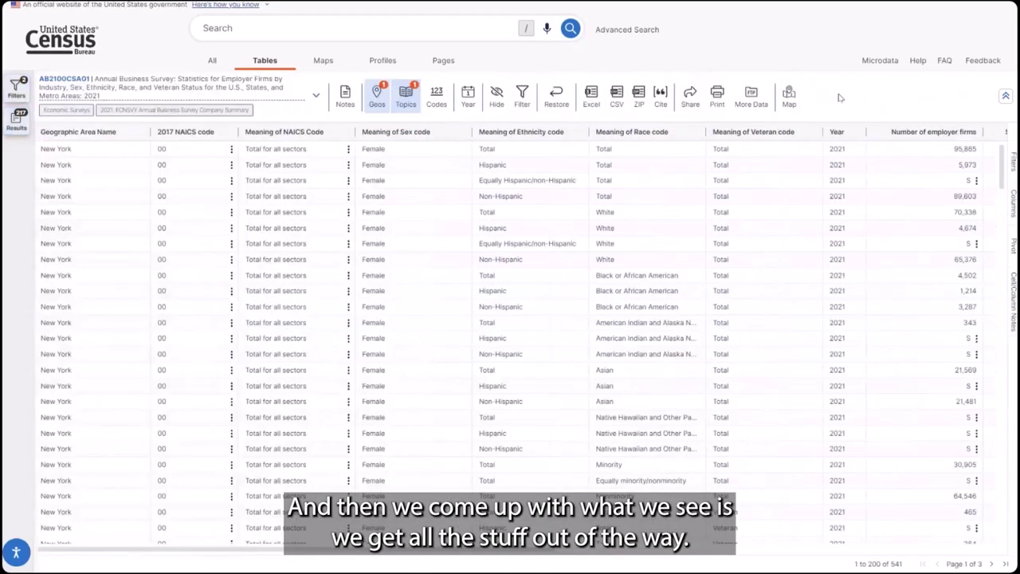
click(1007, 97)
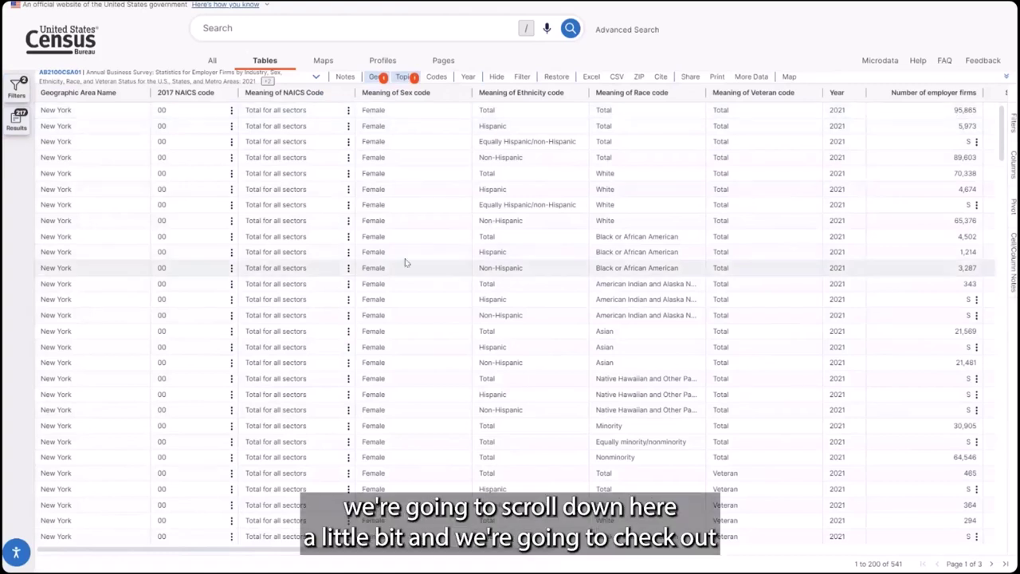
scroll(198, 236, down, 10)
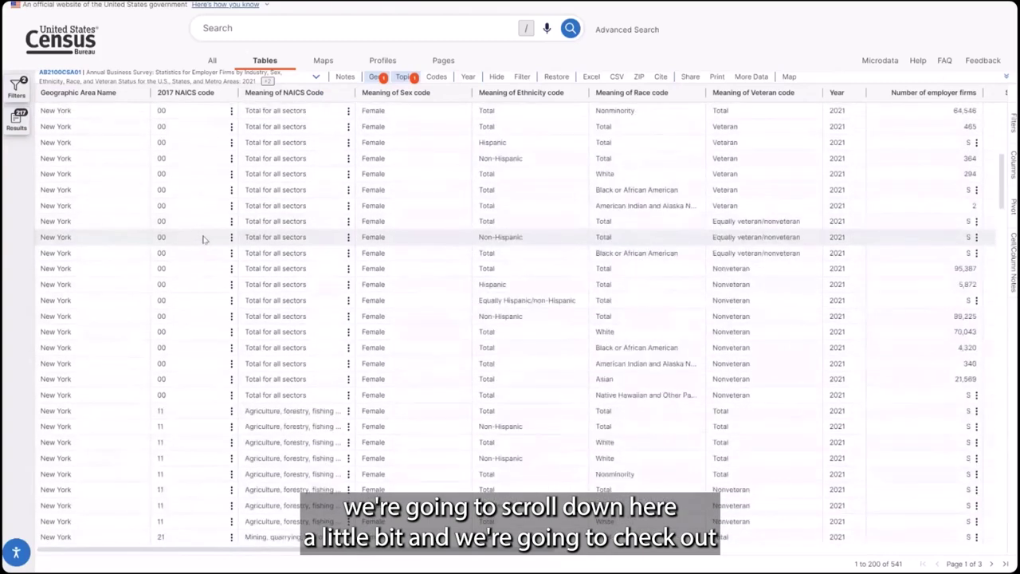
scroll(219, 238, down, 2)
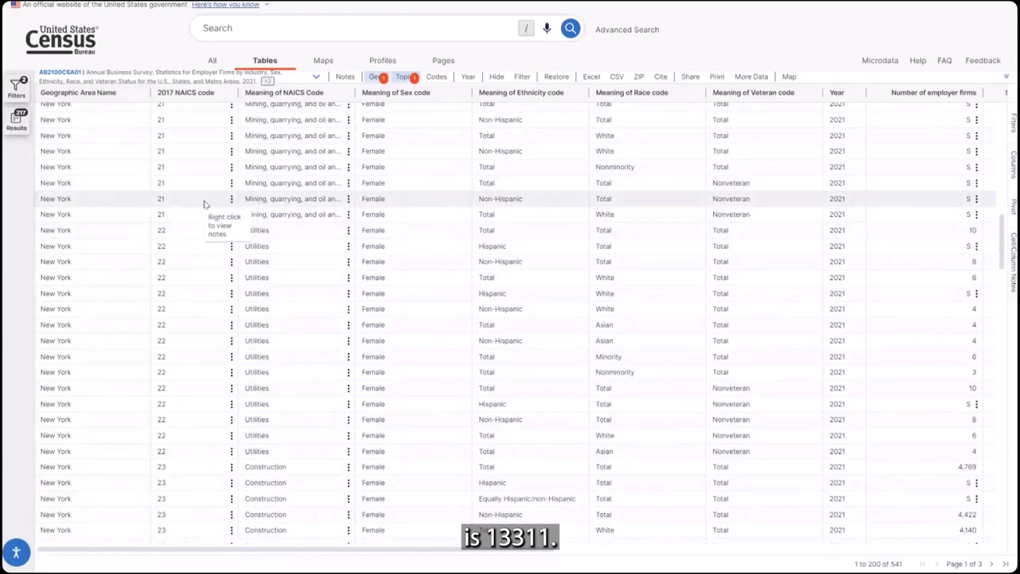
scroll(203, 191, down, 2)
scroll(203, 193, down, 6)
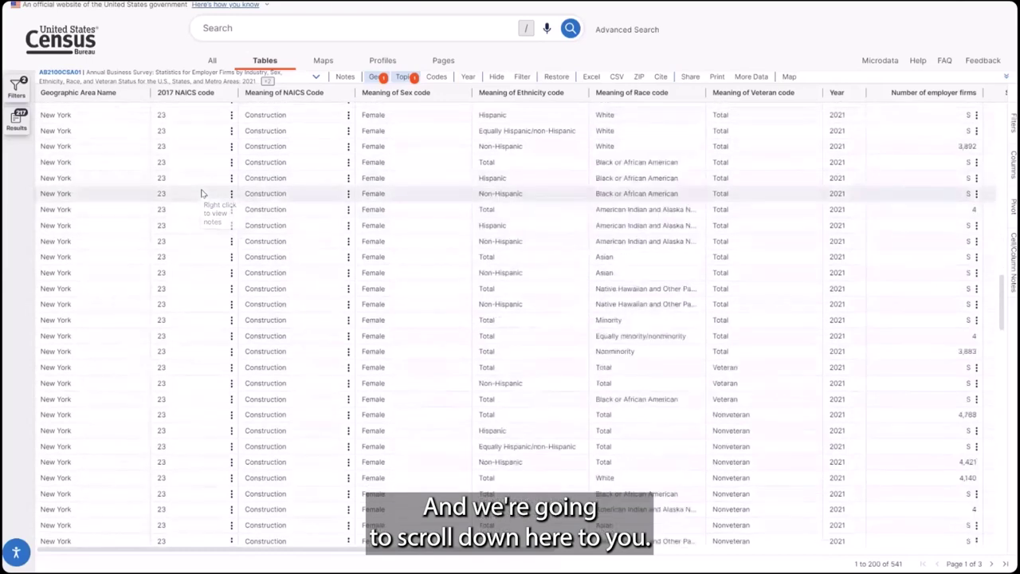
scroll(202, 193, down, 3)
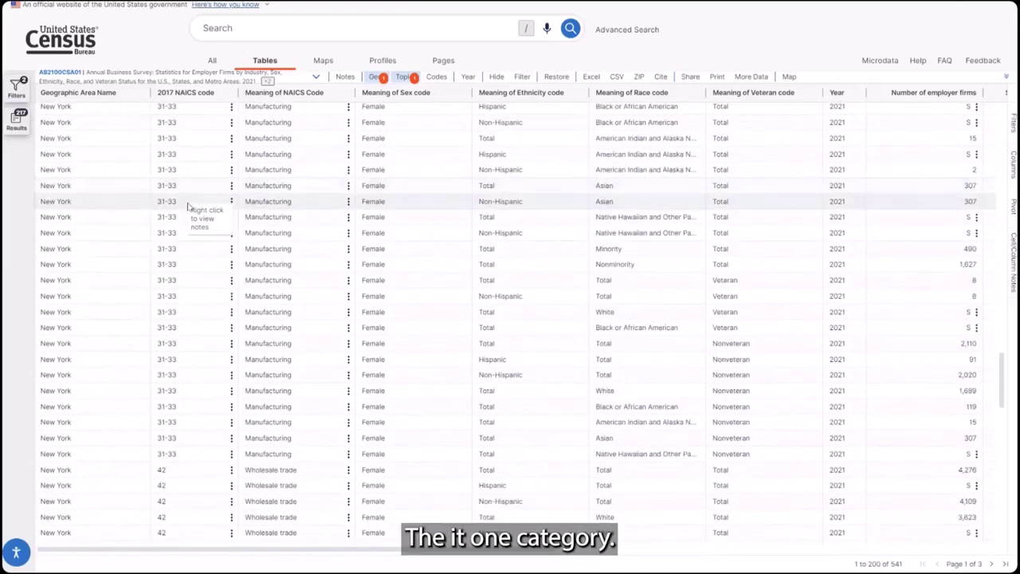
scroll(195, 207, down, 4)
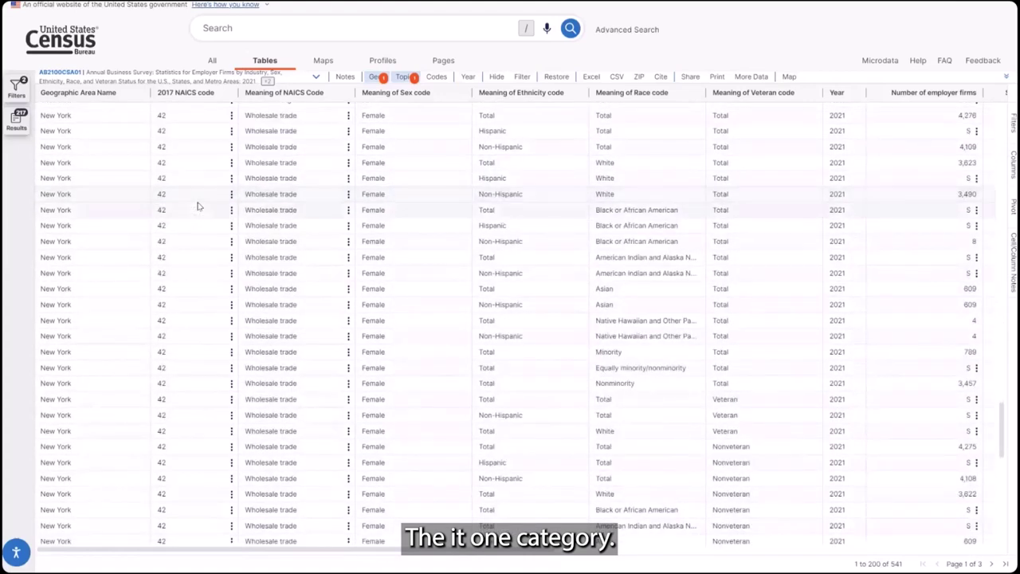
scroll(206, 278, down, 4)
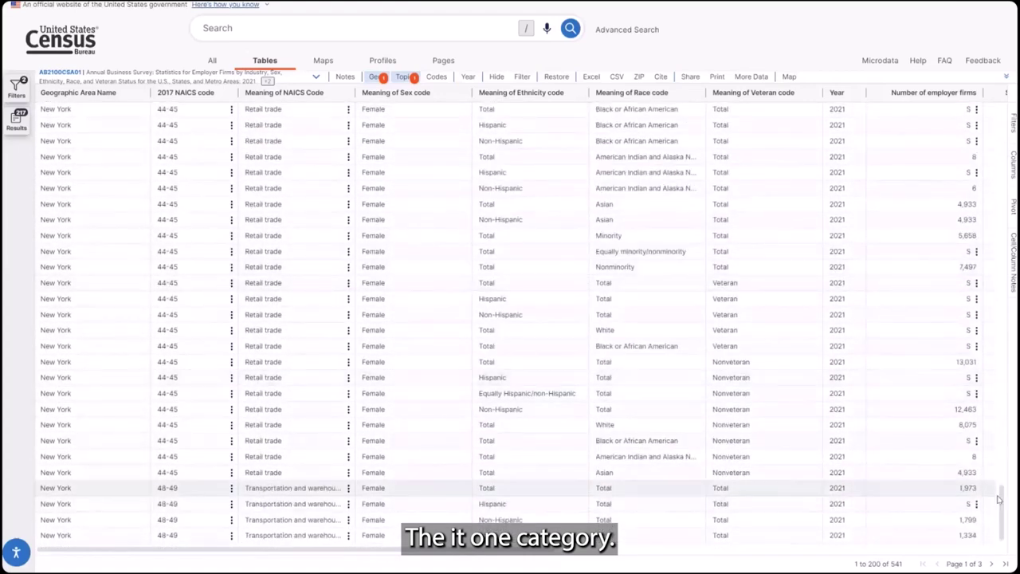
scroll(1003, 478, up, 3)
scroll(1003, 478, down, 3)
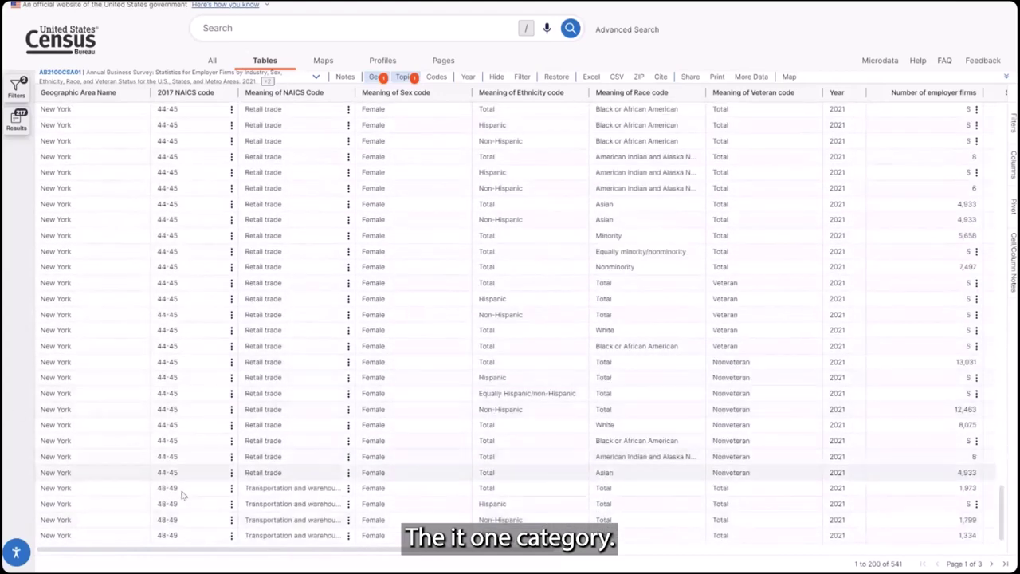
click(192, 539)
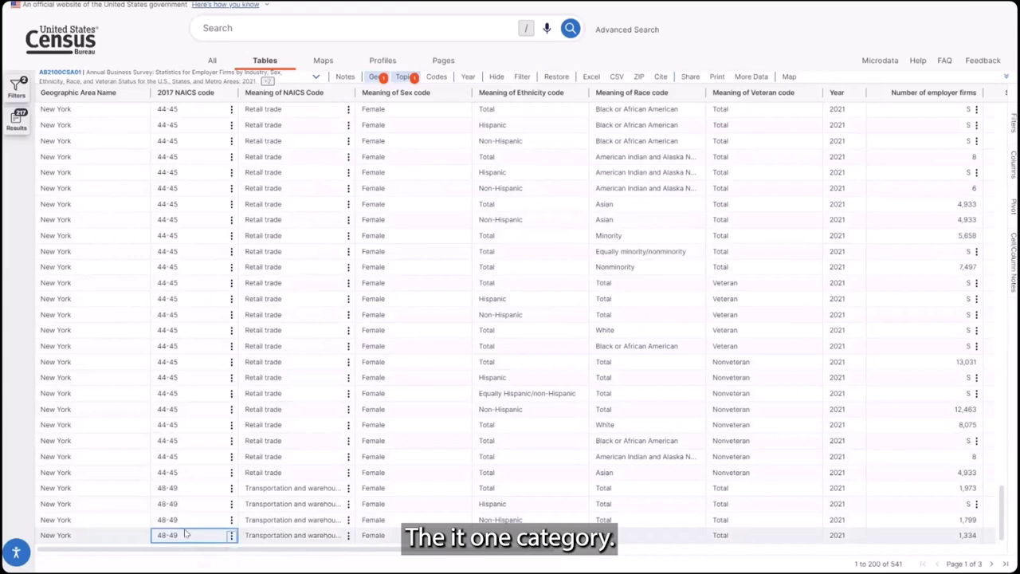
Review the industry rows between the first page's end and its all-sector totals, and restore the full table toolbar
scroll(191, 518, up, 10)
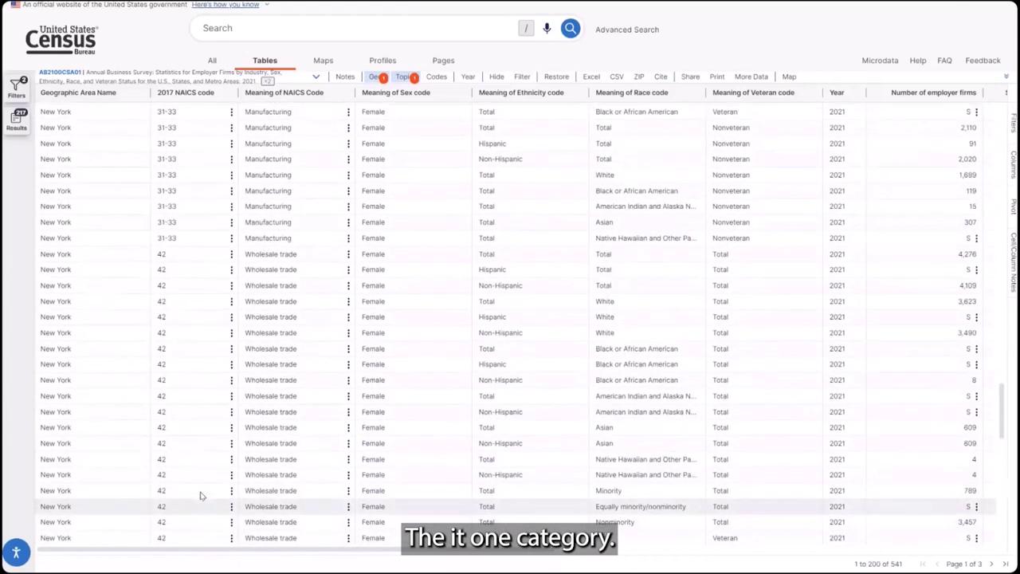
scroll(201, 496, up, 8)
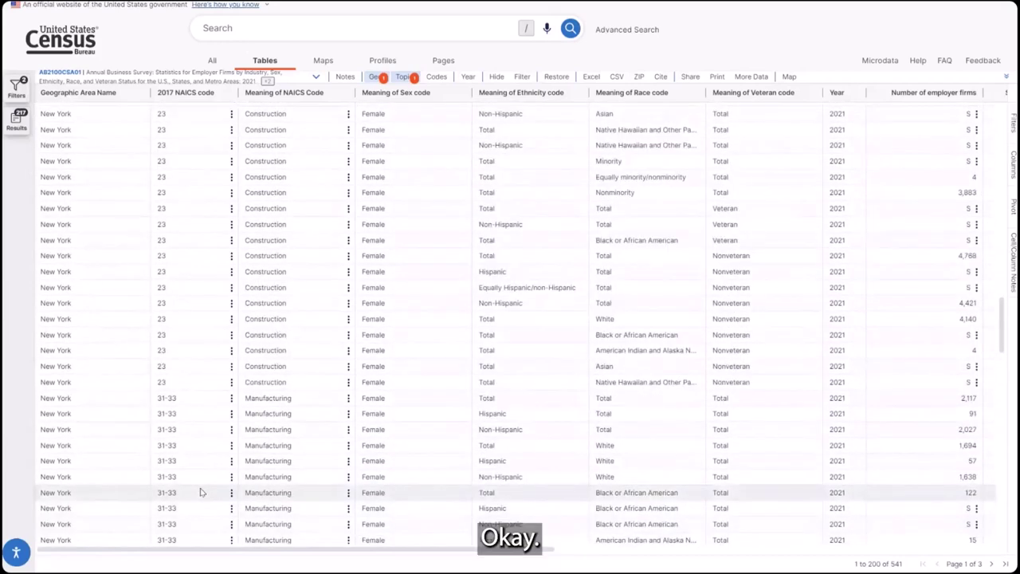
scroll(255, 295, up, 6)
scroll(252, 292, up, 5)
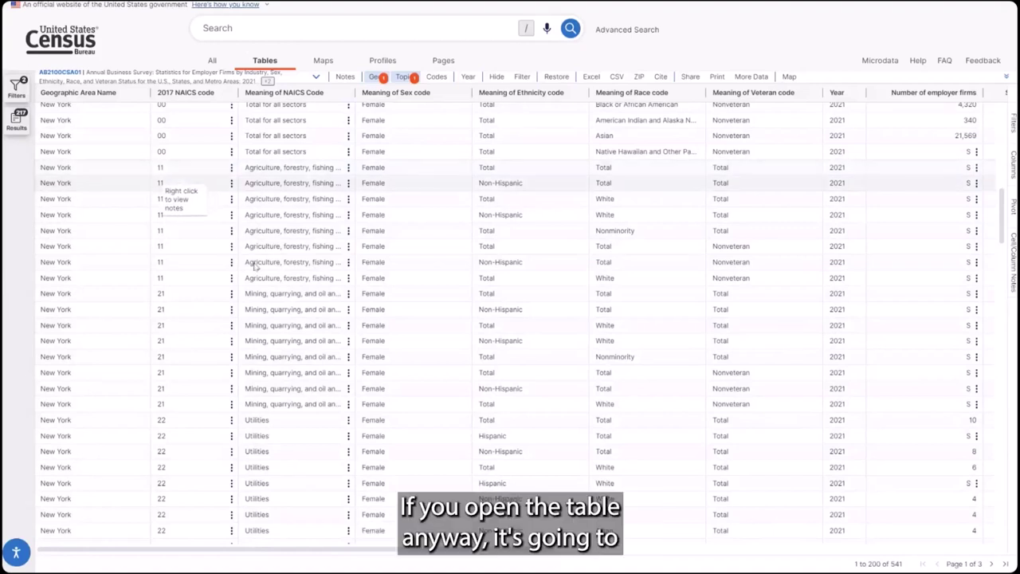
scroll(216, 319, down, 15)
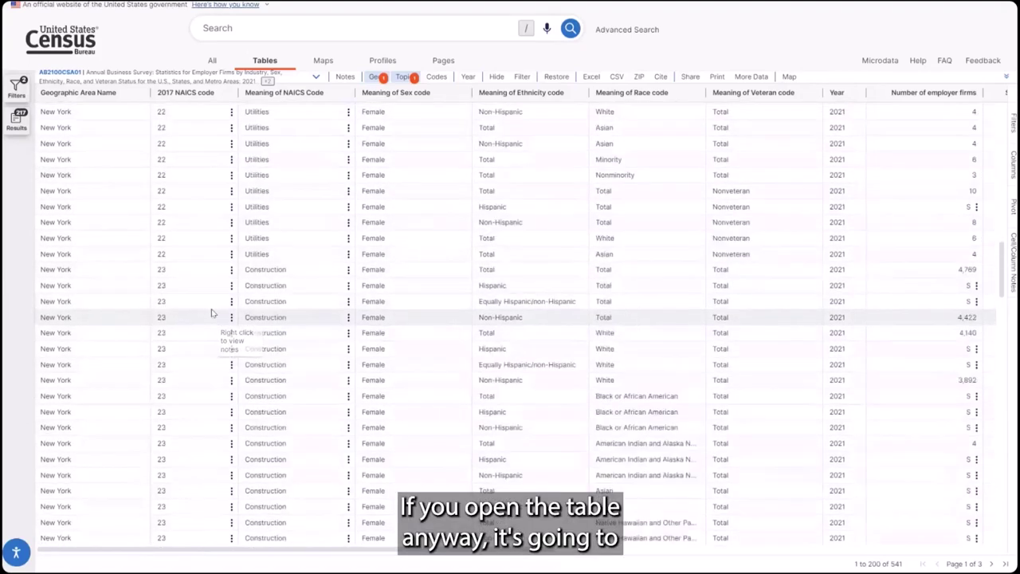
scroll(213, 301, down, 10)
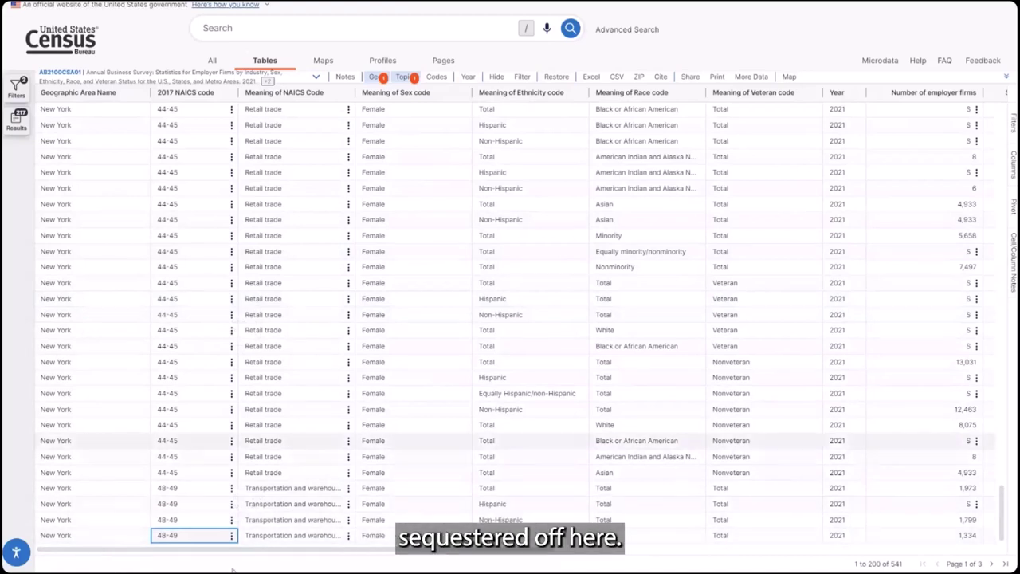
scroll(793, 287, up, 3)
scroll(788, 264, up, 15)
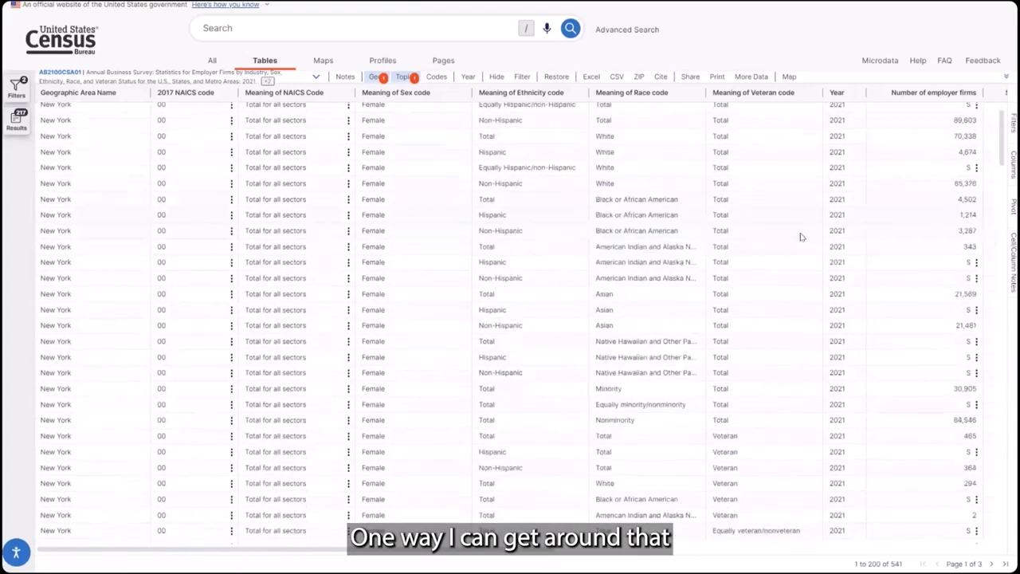
click(1006, 77)
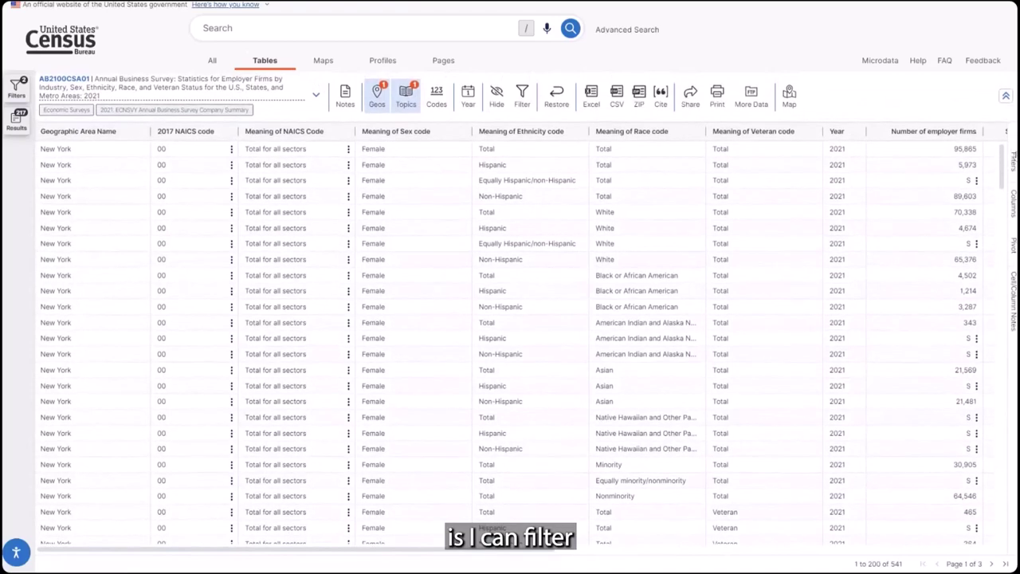
Filter the table's 2017 NAICS code column to show only code 81 and apply it
click(1011, 156)
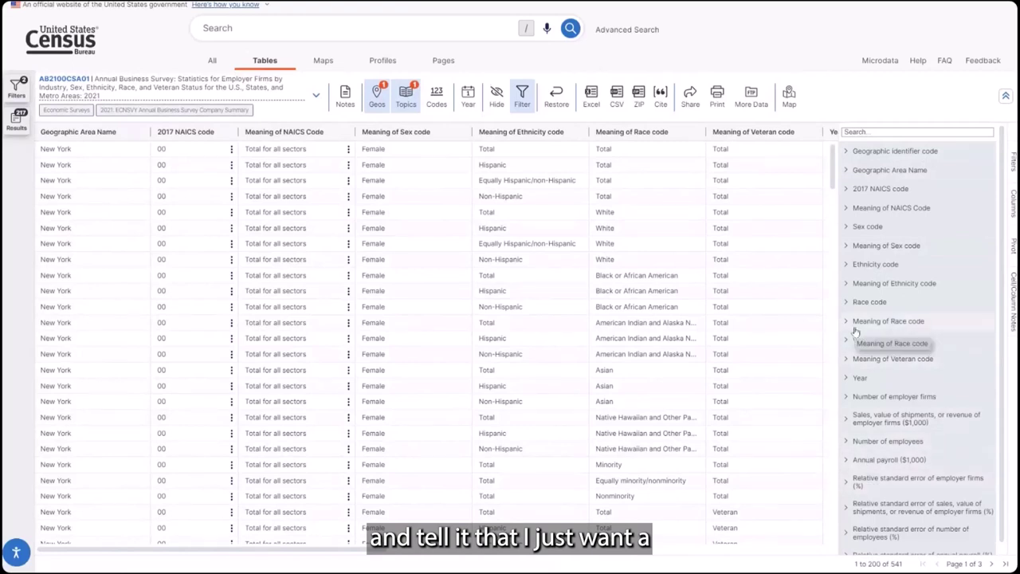
click(880, 189)
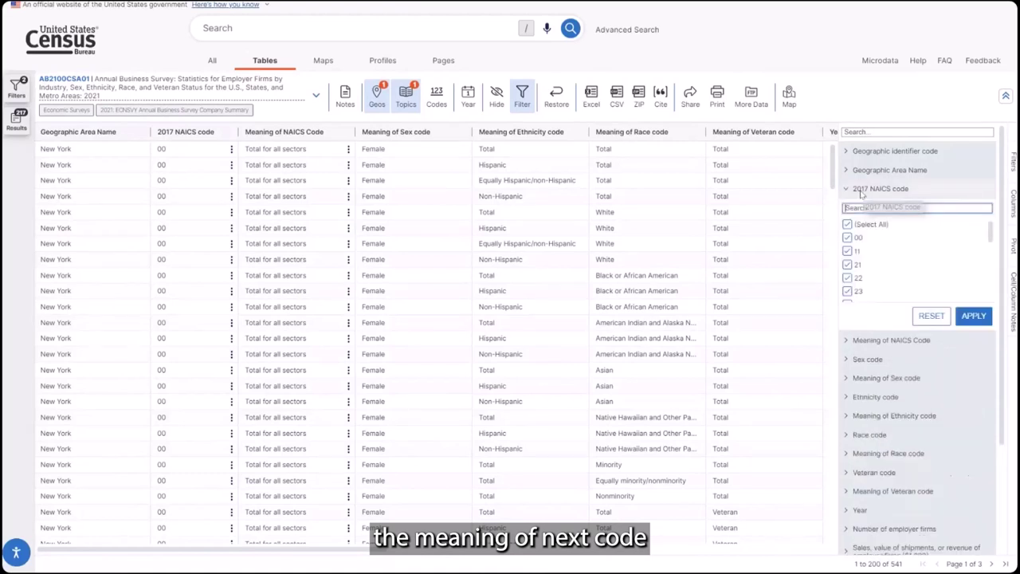
click(847, 225)
scroll(849, 263, down, 5)
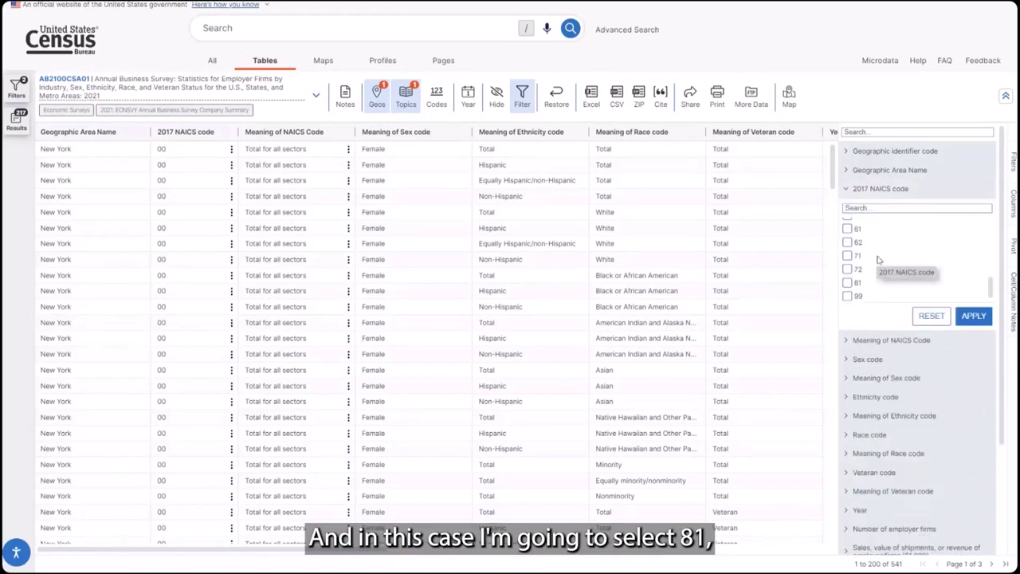
click(847, 282)
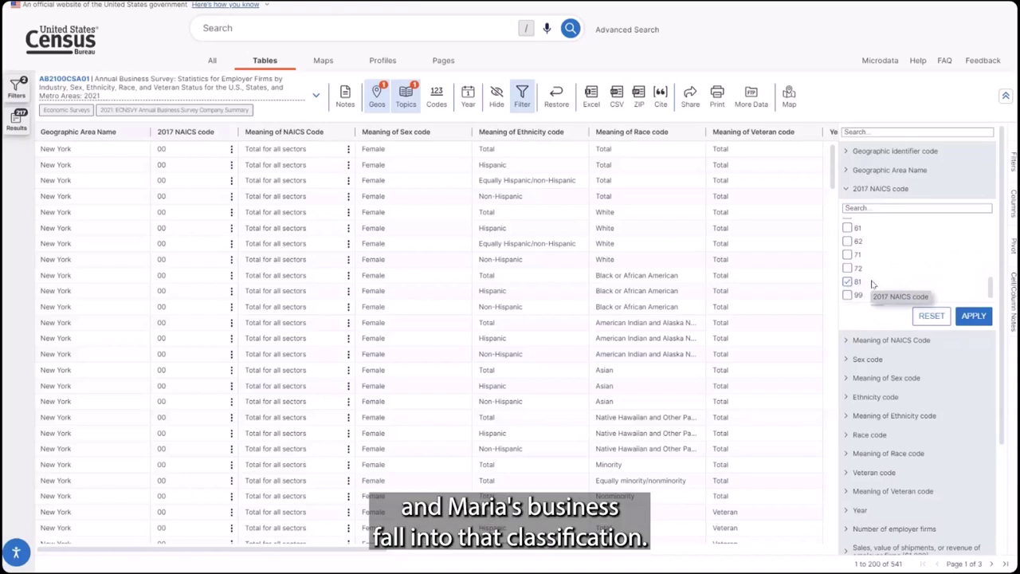
click(972, 316)
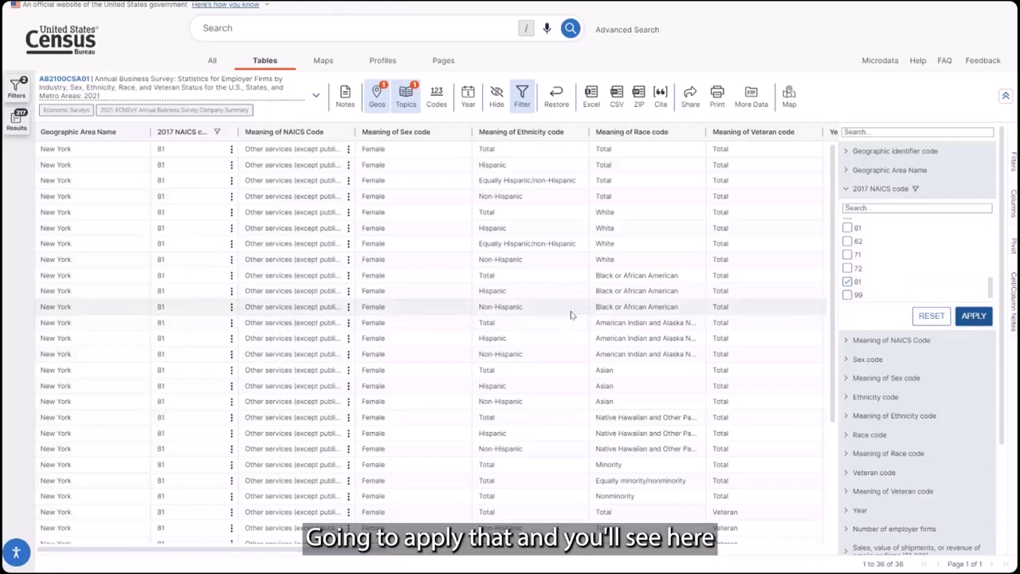
Look through the filtered rows by ethnicity, race and veteran status, and hide the column filters to show the employer firm counts
scroll(580, 313, down, 2)
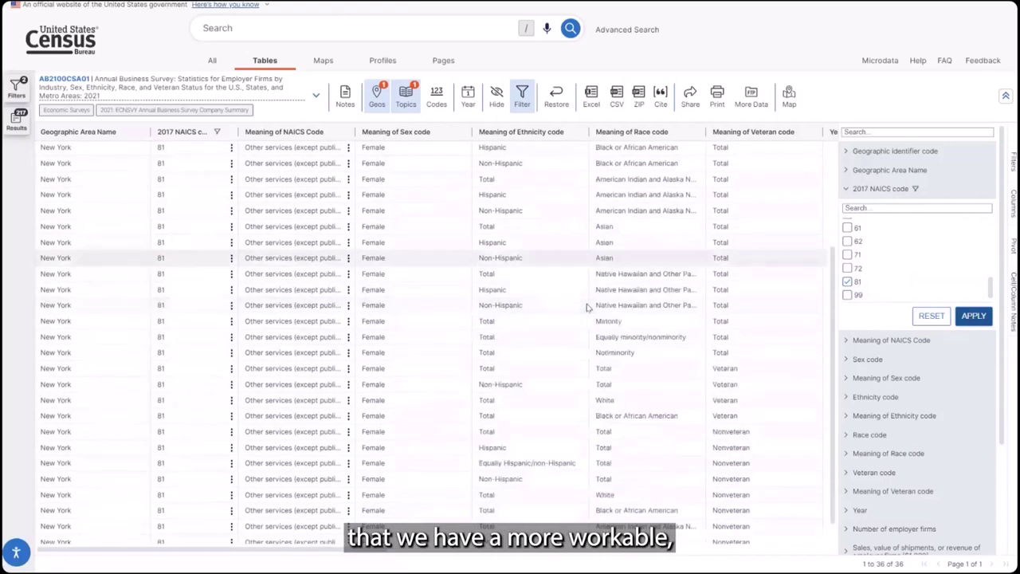
scroll(586, 308, down, 1)
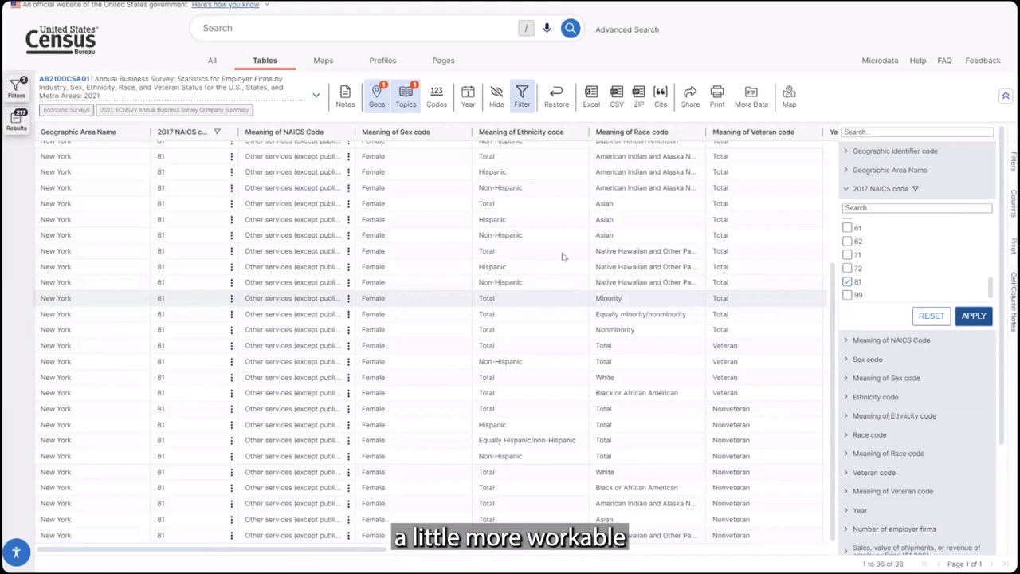
scroll(568, 281, up, 3)
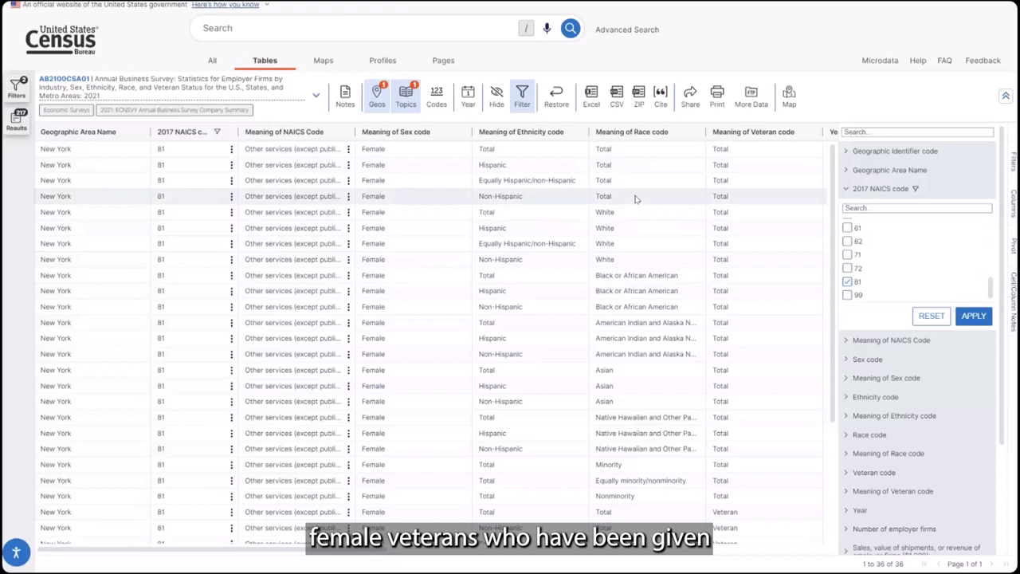
click(1012, 166)
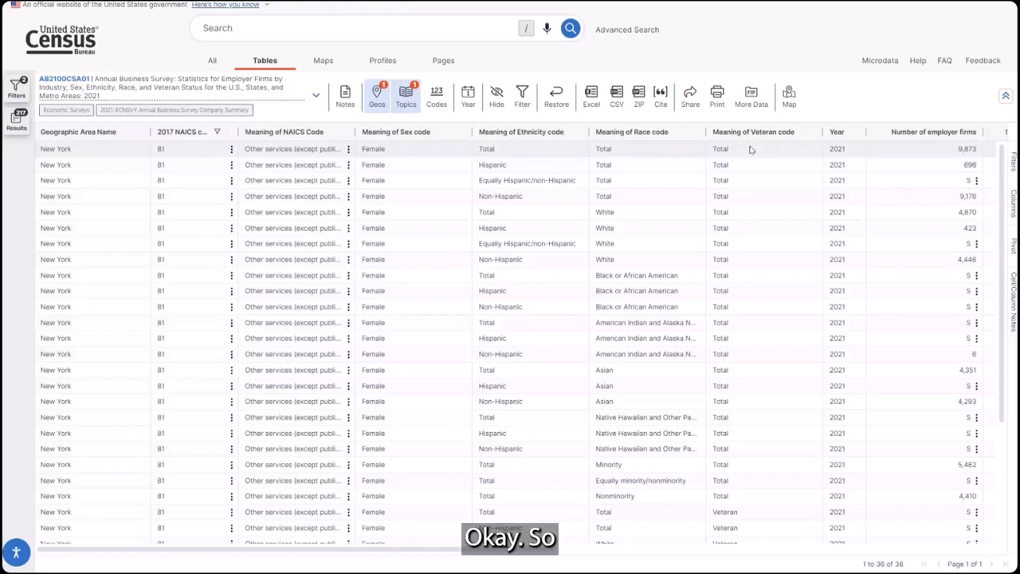
Open the note options for the Number of employer firms value S in the Equally Hispanic/non-Hispanic, Total race row
click(871, 153)
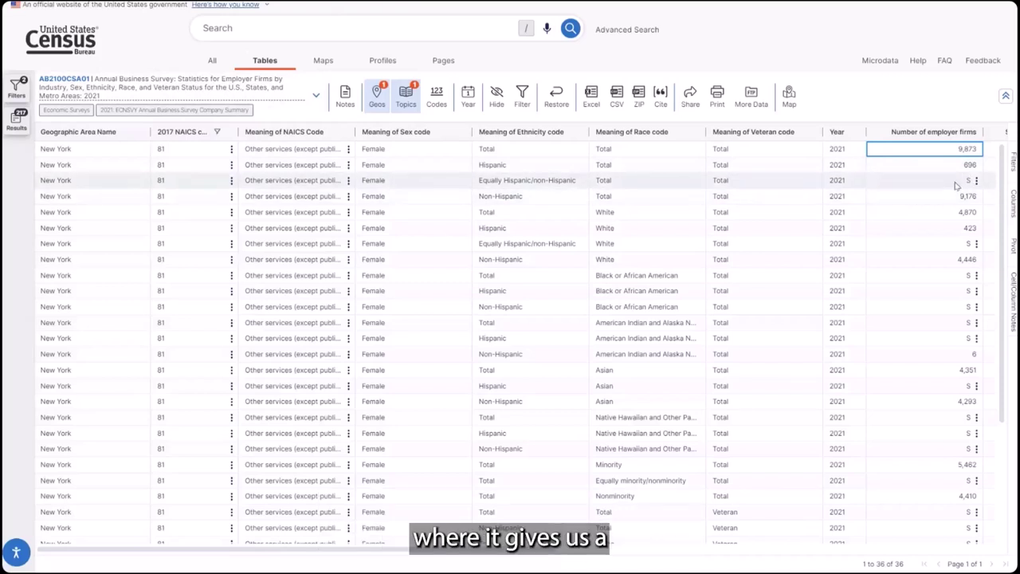
mouse_move(965, 183)
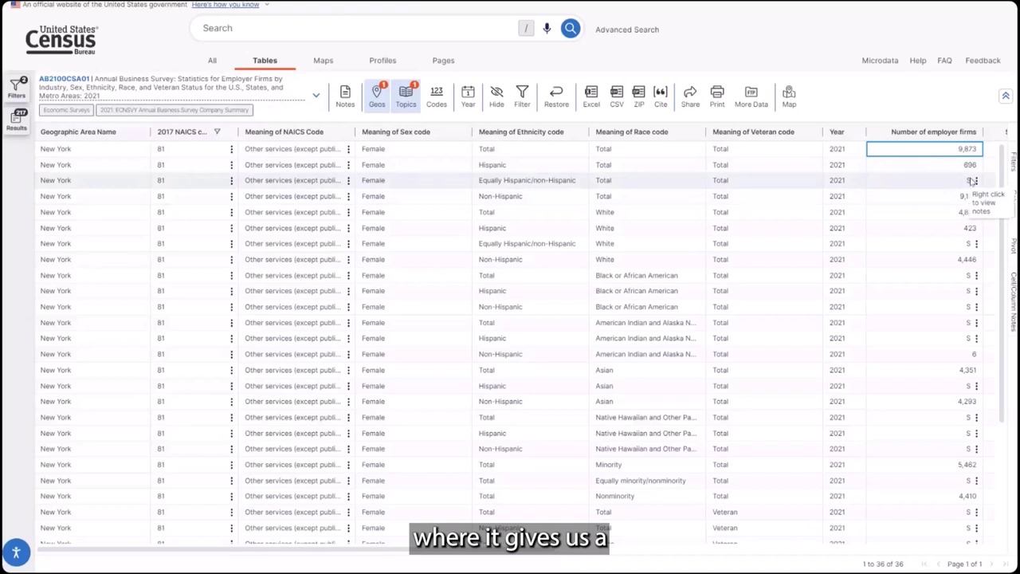
click(971, 182)
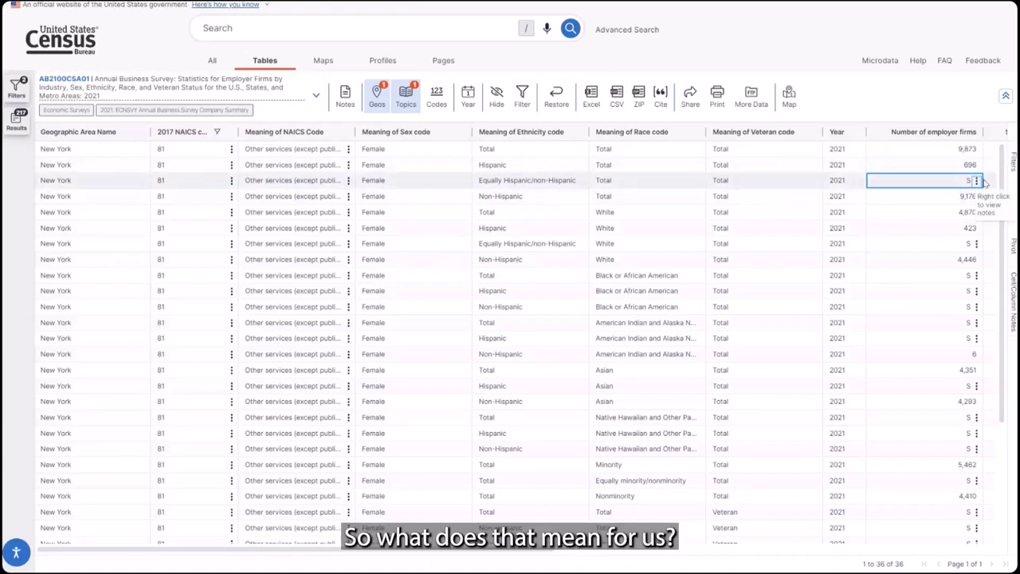
click(976, 182)
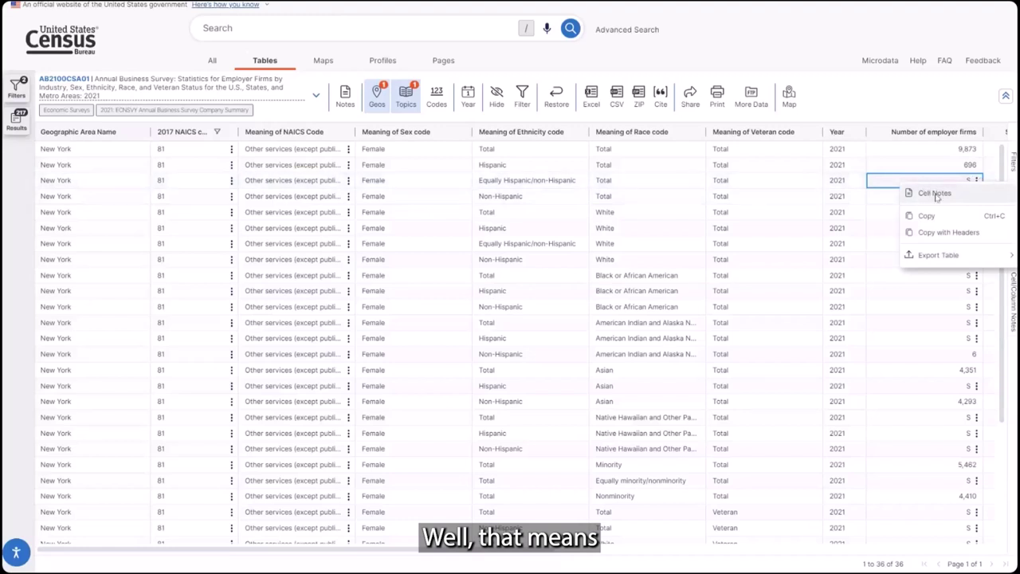
Open the table's notes and highlight parts of the Table ID AB2100CSA01
click(341, 99)
click(342, 97)
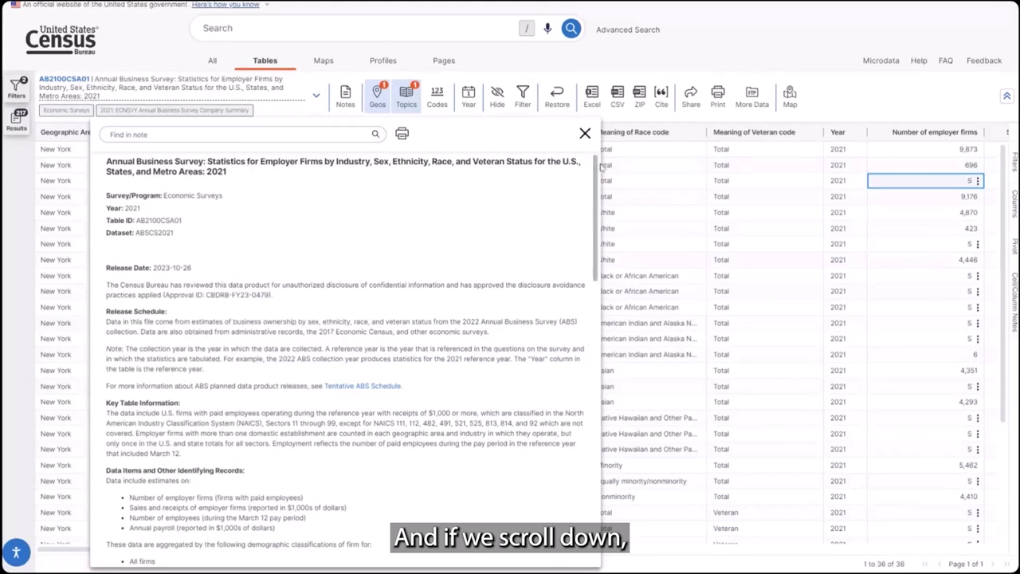
scroll(597, 167, down, 3)
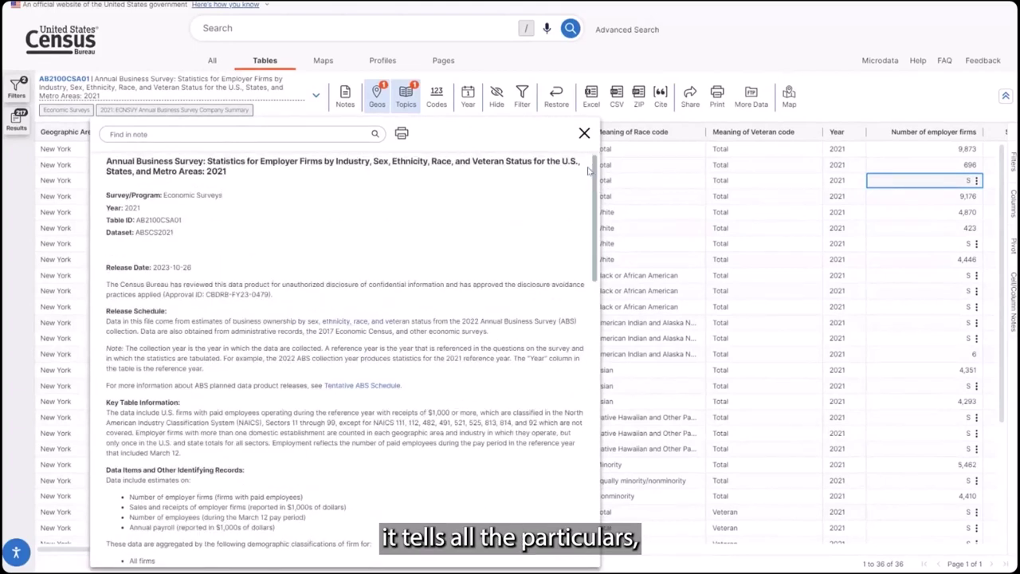
scroll(590, 165, down, 1)
scroll(588, 166, up, 1)
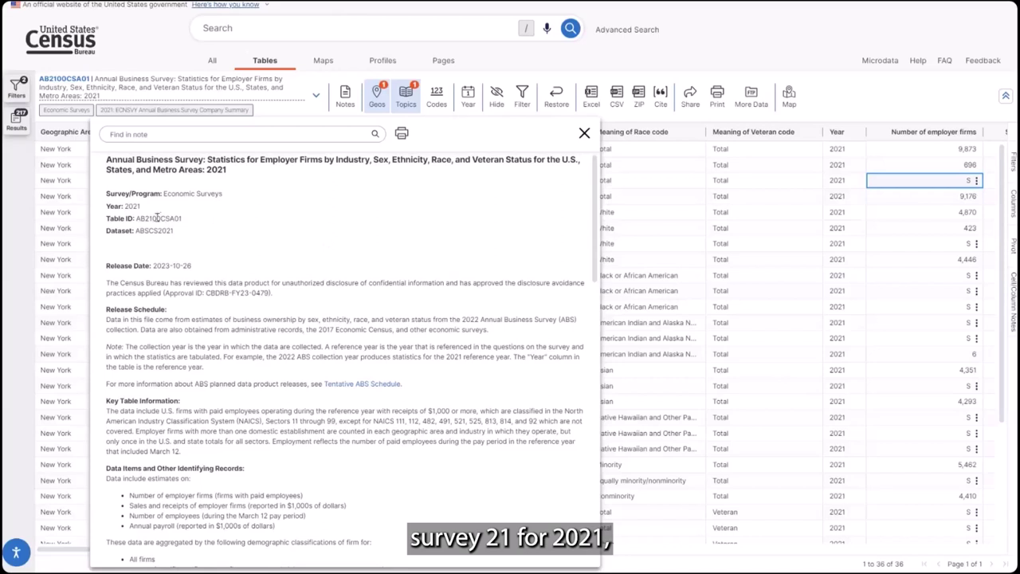
drag(152, 217, 181, 219)
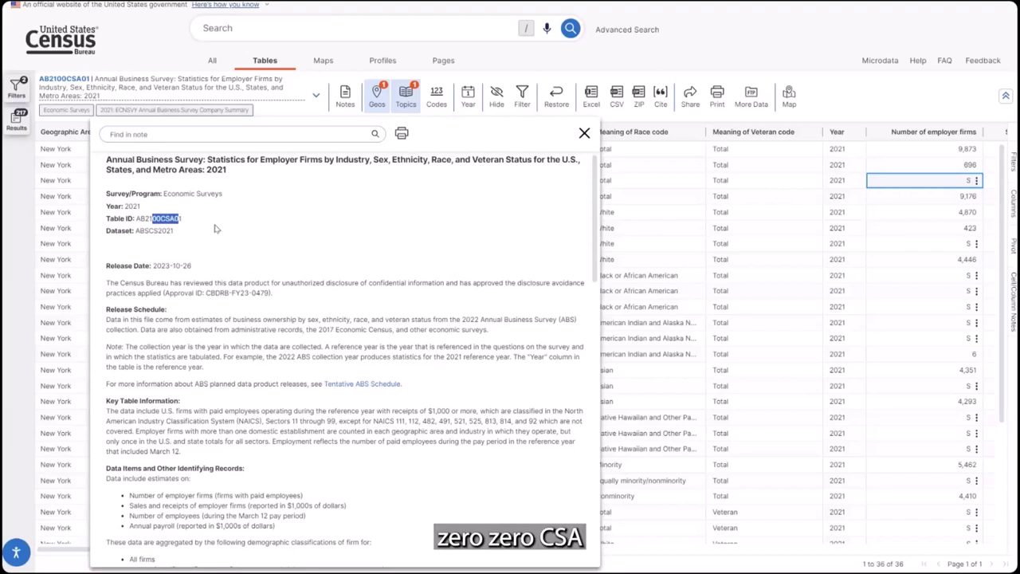
click(184, 222)
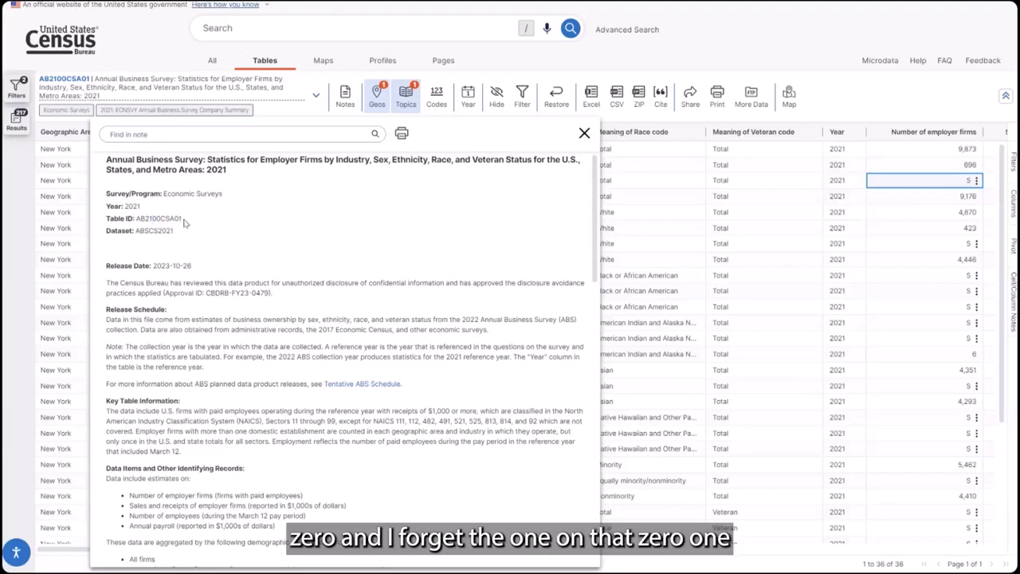
mouse_move(183, 219)
mouse_down()
mouse_move(153, 219)
mouse_move(173, 219)
mouse_up()
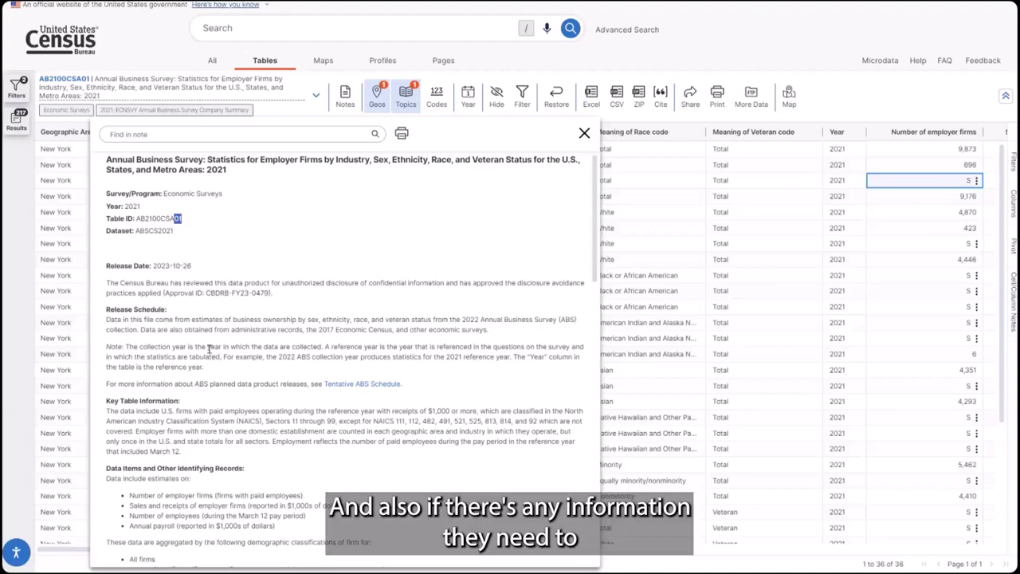
Read the notes through the demographic classifications down to the symbols, source and contact information, and close them
scroll(366, 323, down, 3)
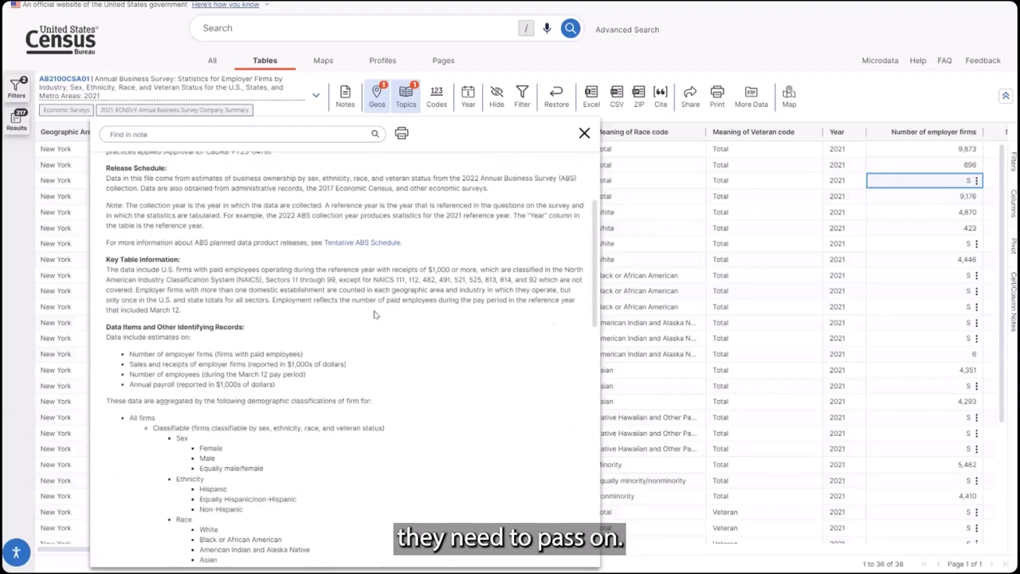
scroll(388, 315, down, 4)
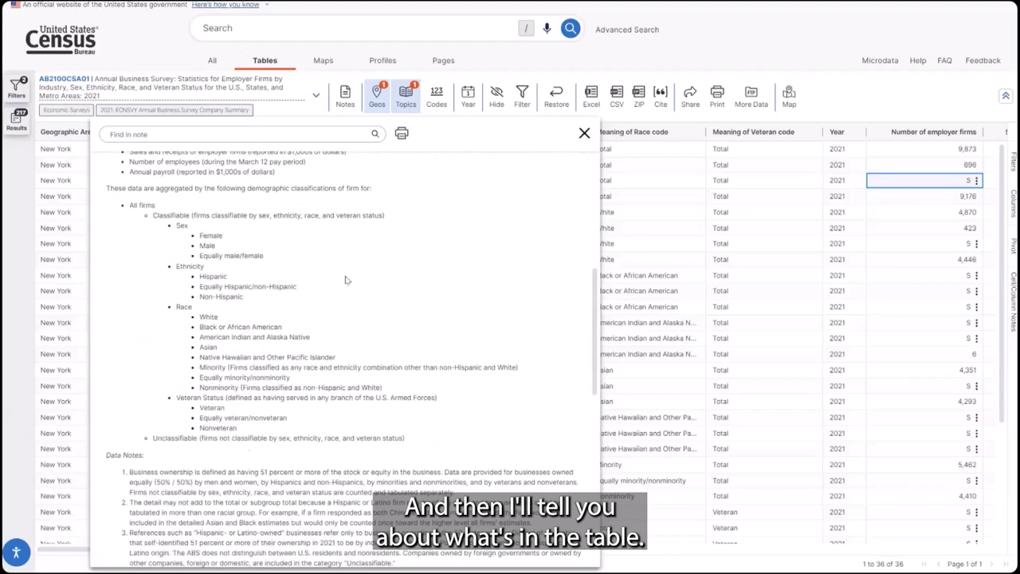
scroll(337, 282, down, 10)
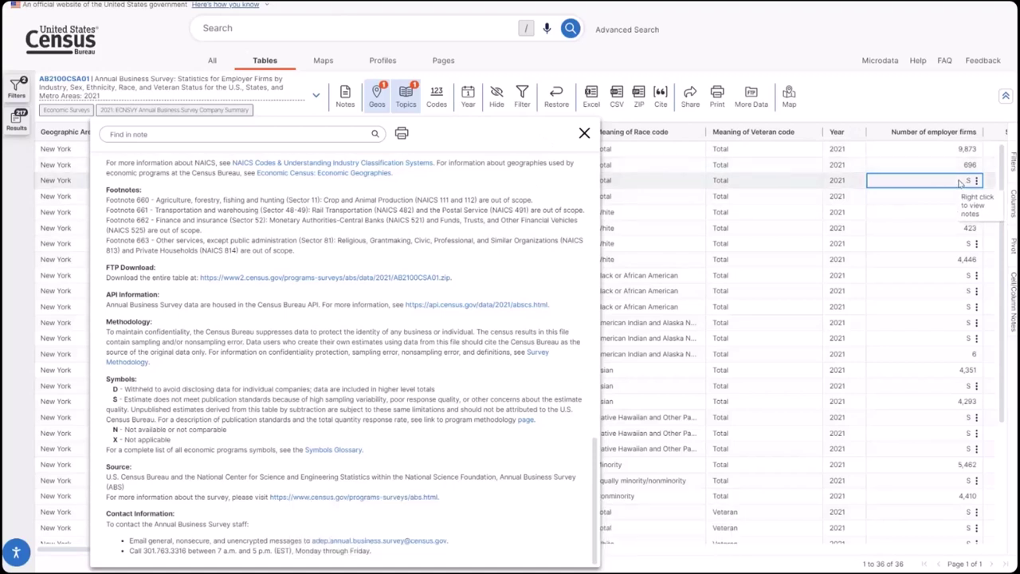
click(584, 134)
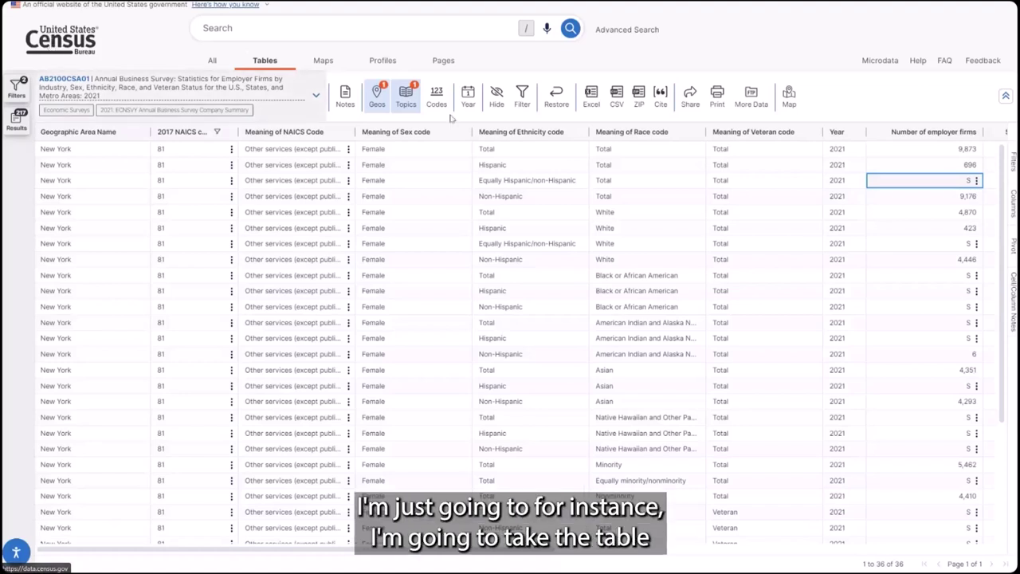
Export the filtered table to Excel and open the downloaded spreadsheet
click(588, 99)
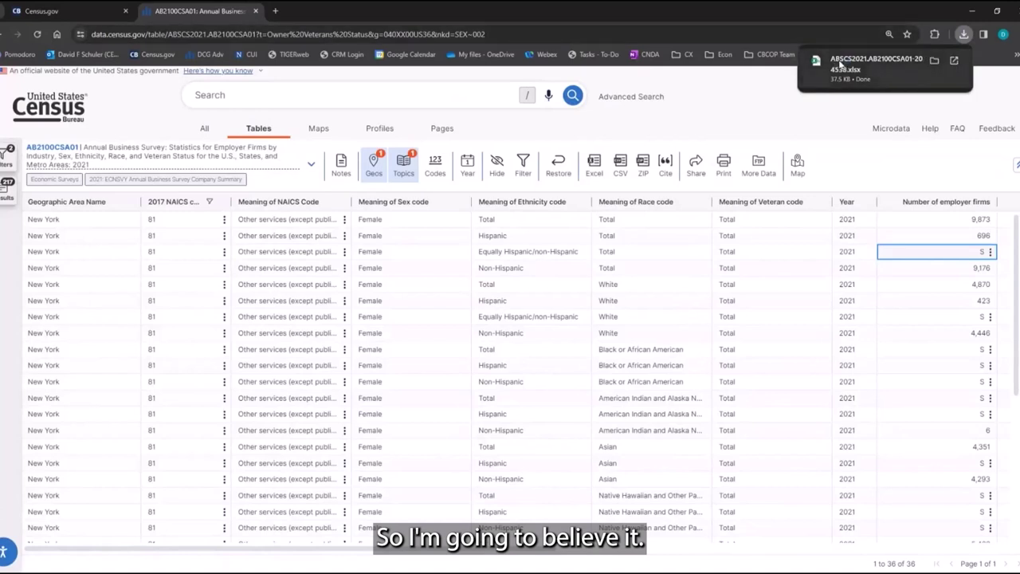
click(842, 63)
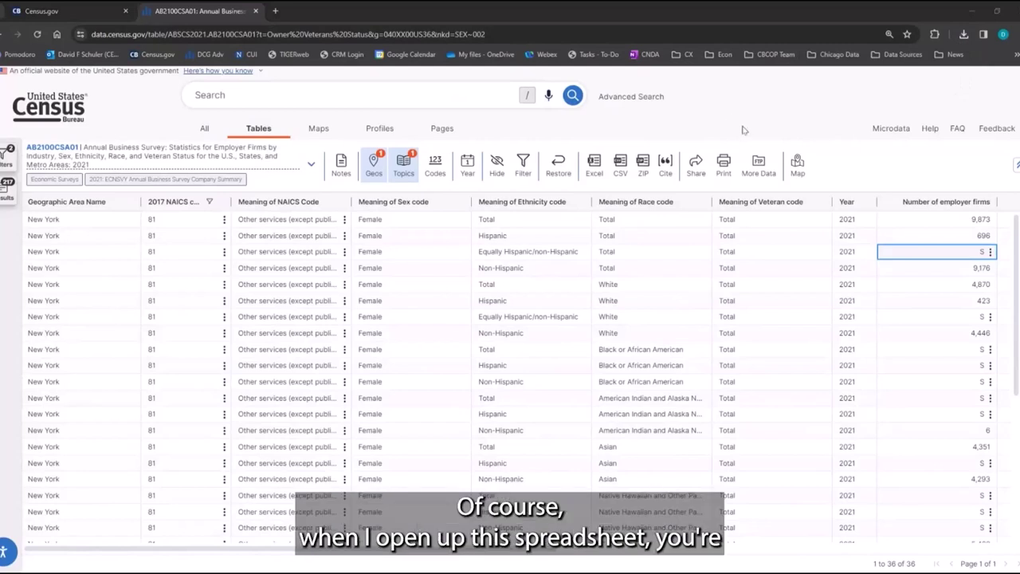
click(707, 105)
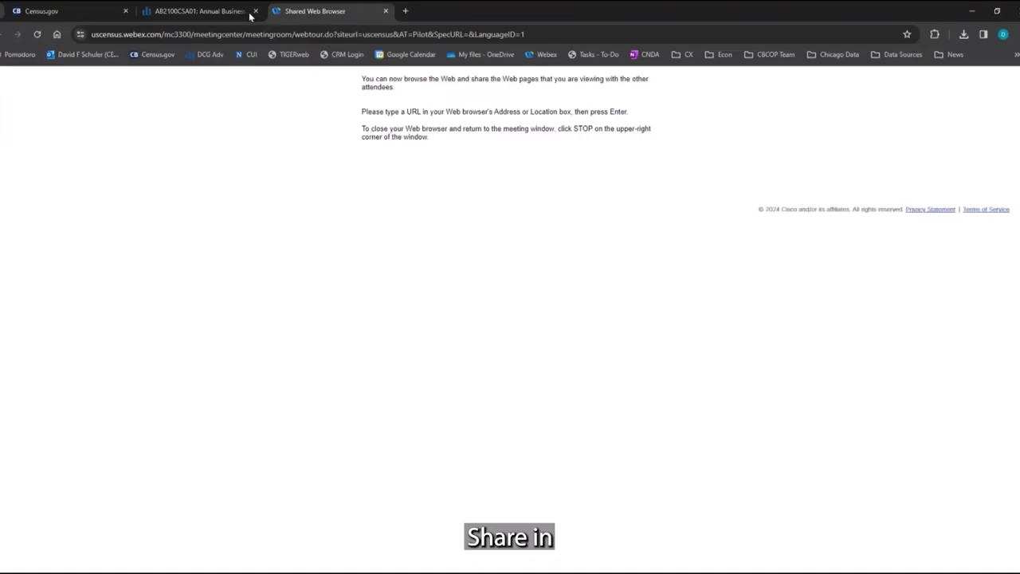
Copy the table's web address, load it in the Shared Web Browser page, and close that page
click(213, 11)
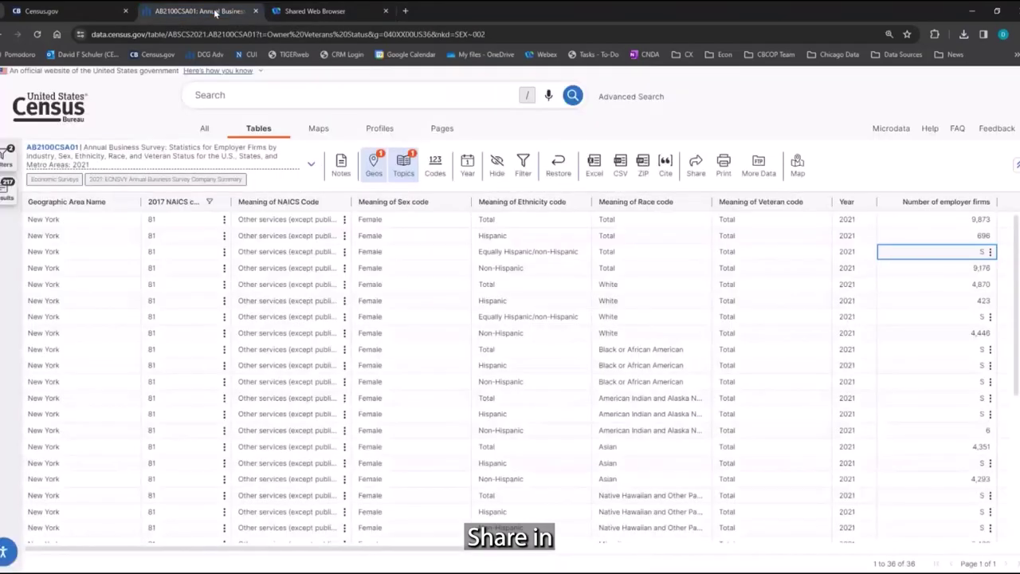
click(147, 34)
right_click(147, 39)
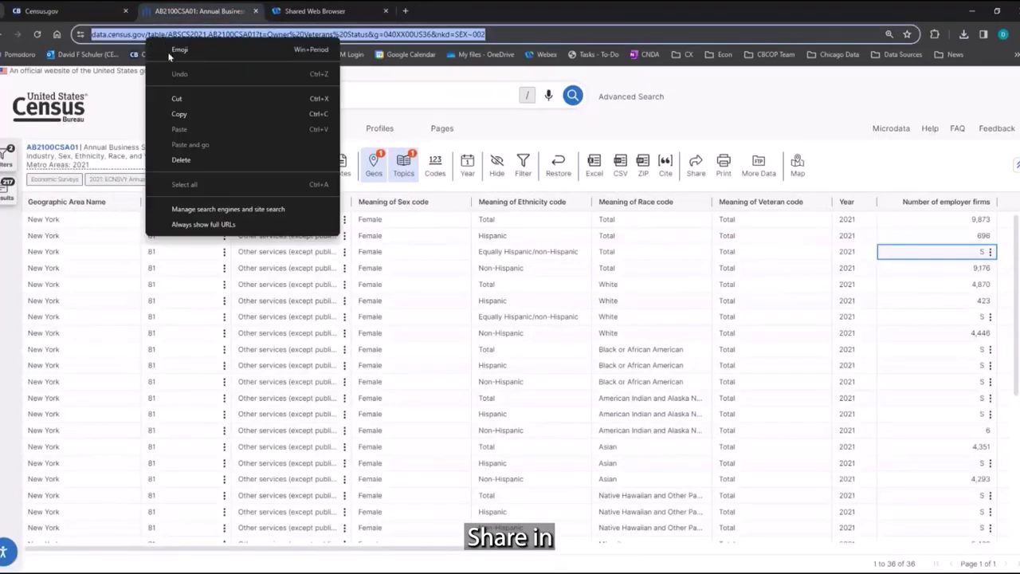
click(190, 118)
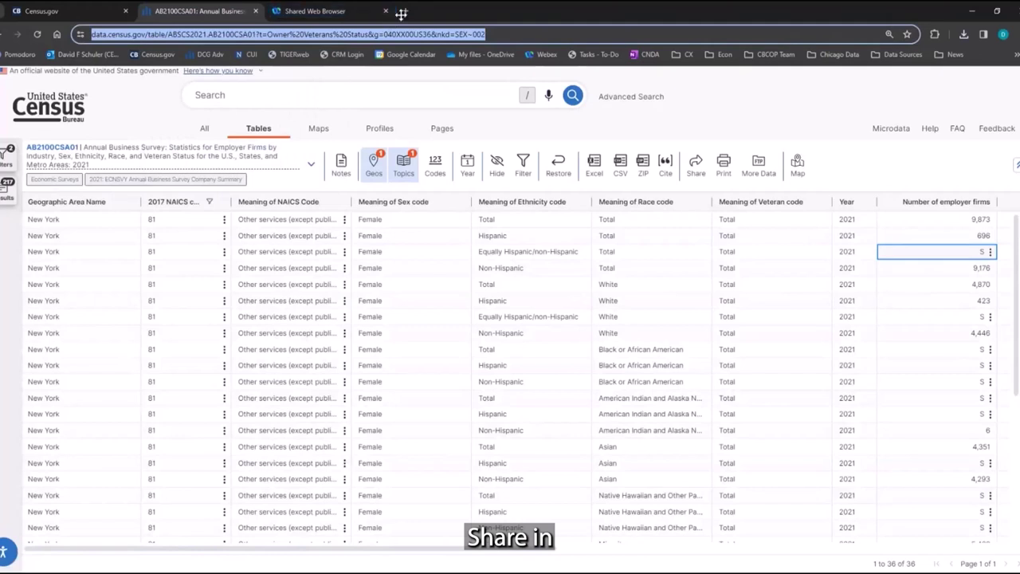
click(314, 11)
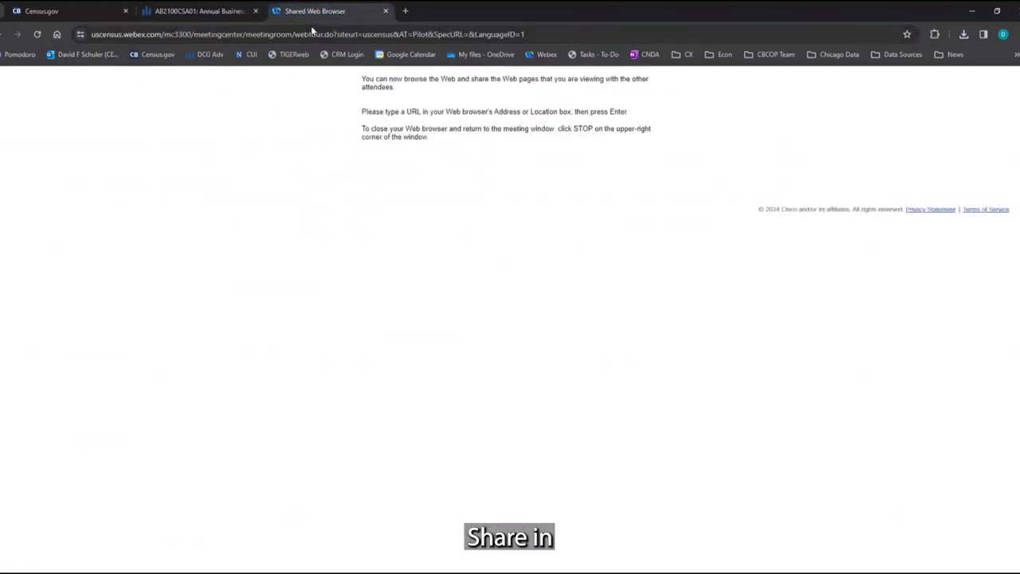
click(314, 37)
right_click(314, 39)
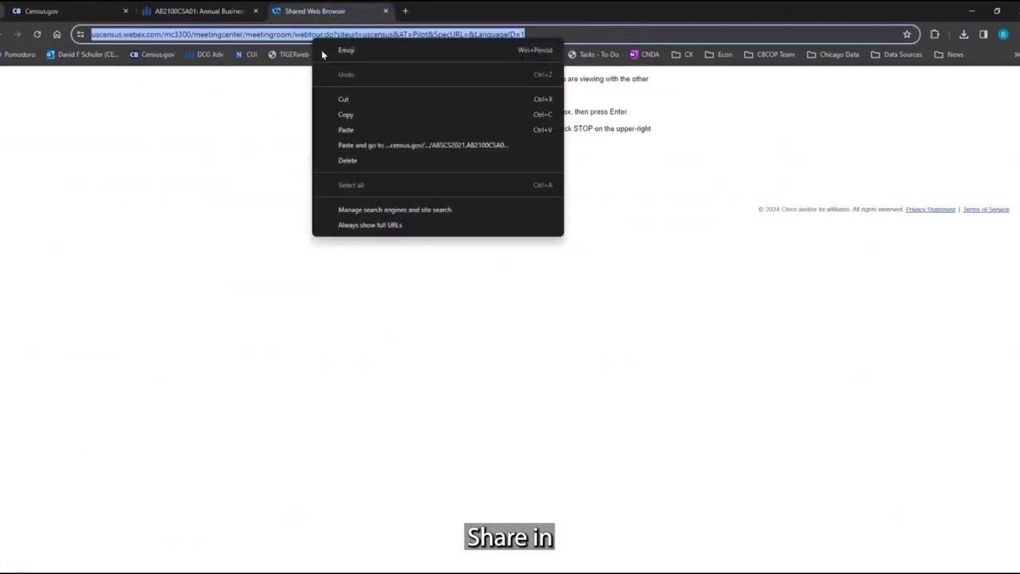
click(371, 144)
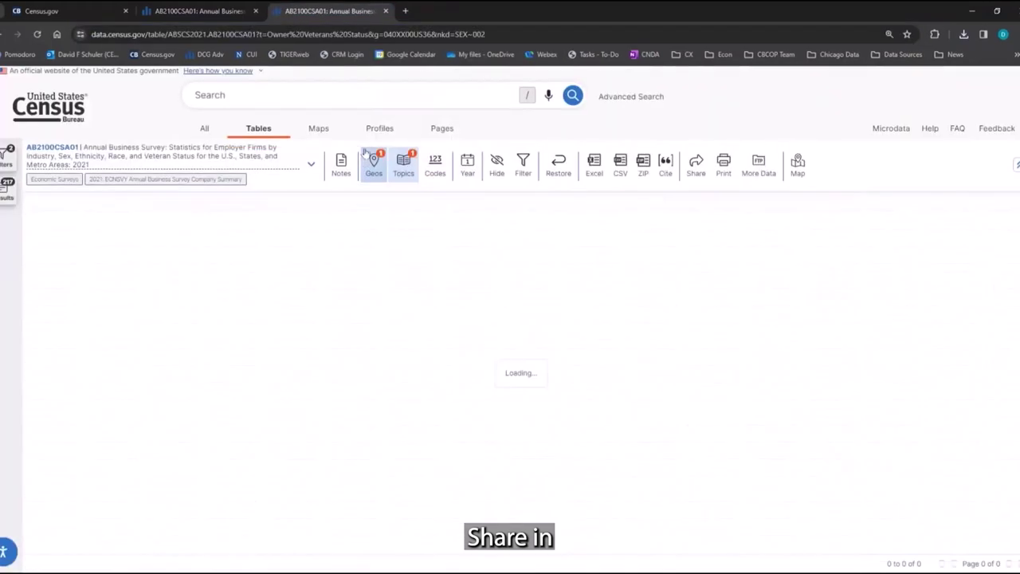
click(386, 11)
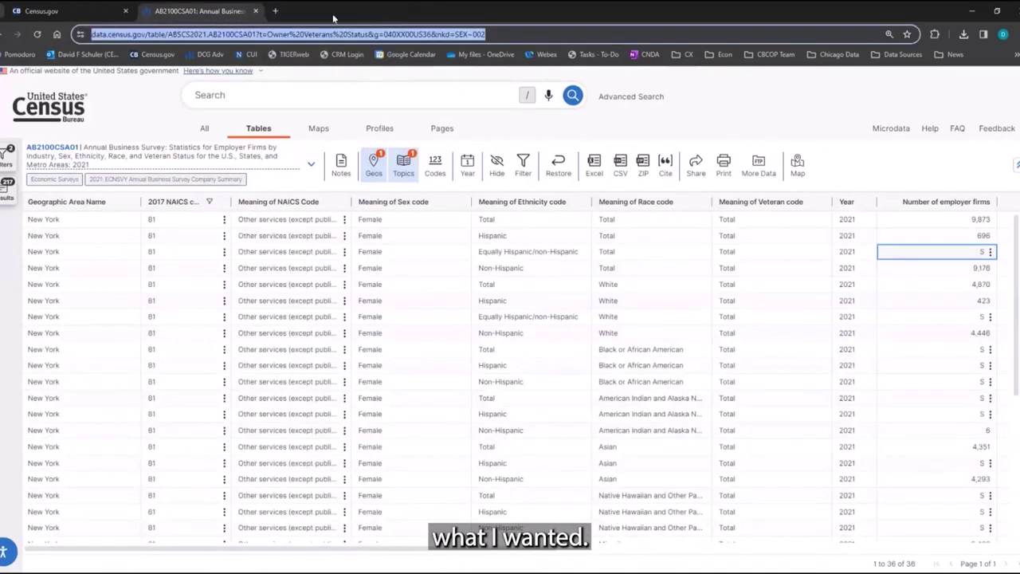